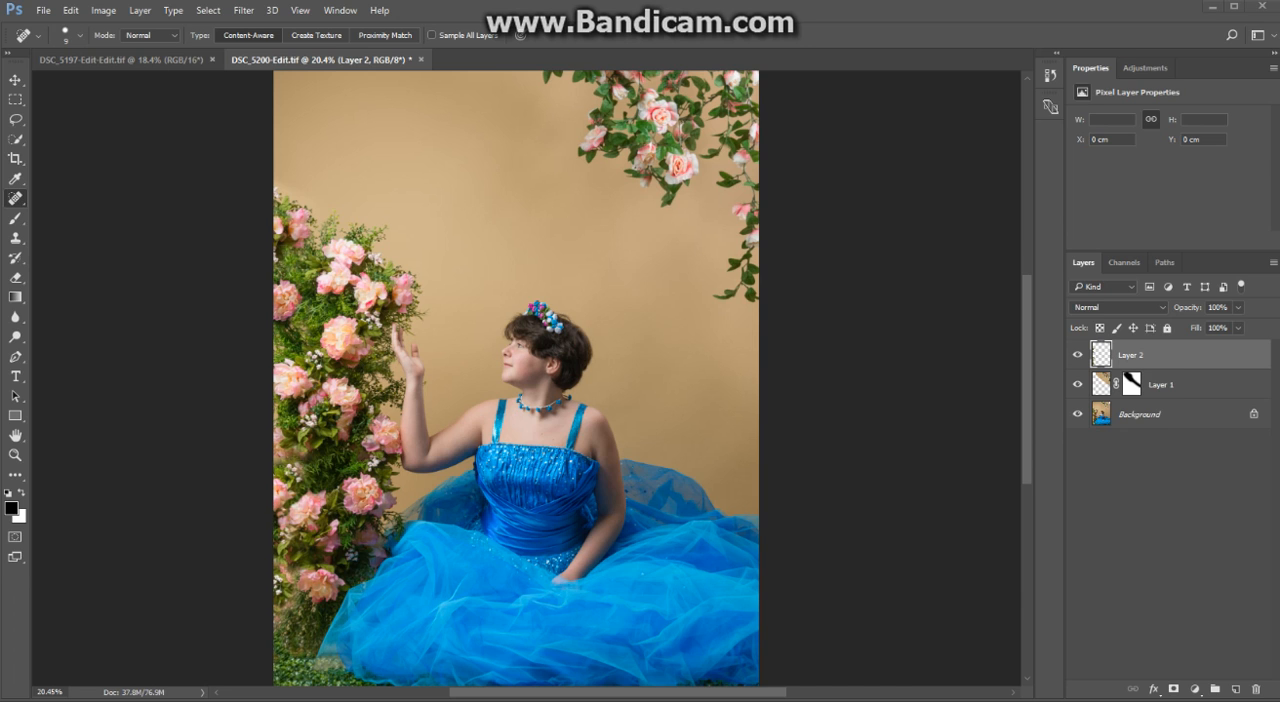
- Place the image TexturesCom_Skies0289_M.jpg from the Desktop as an embedded layer in the portrait
click(43, 10)
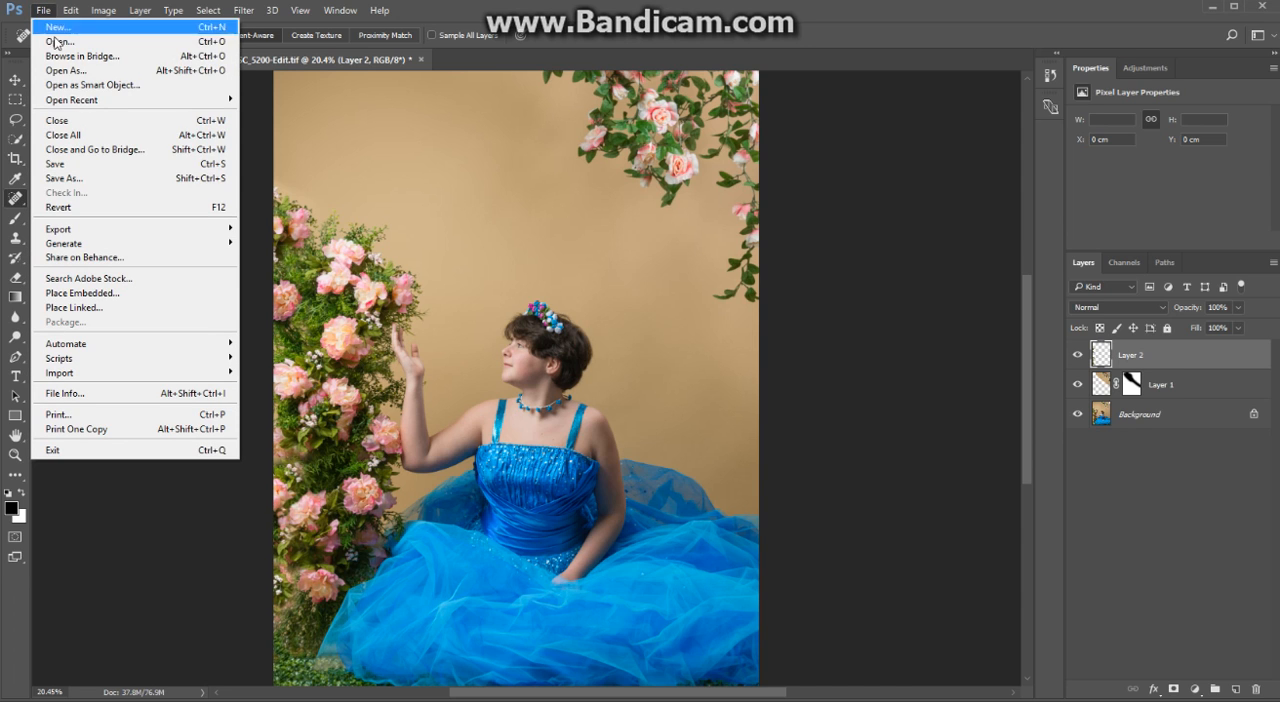
click(80, 294)
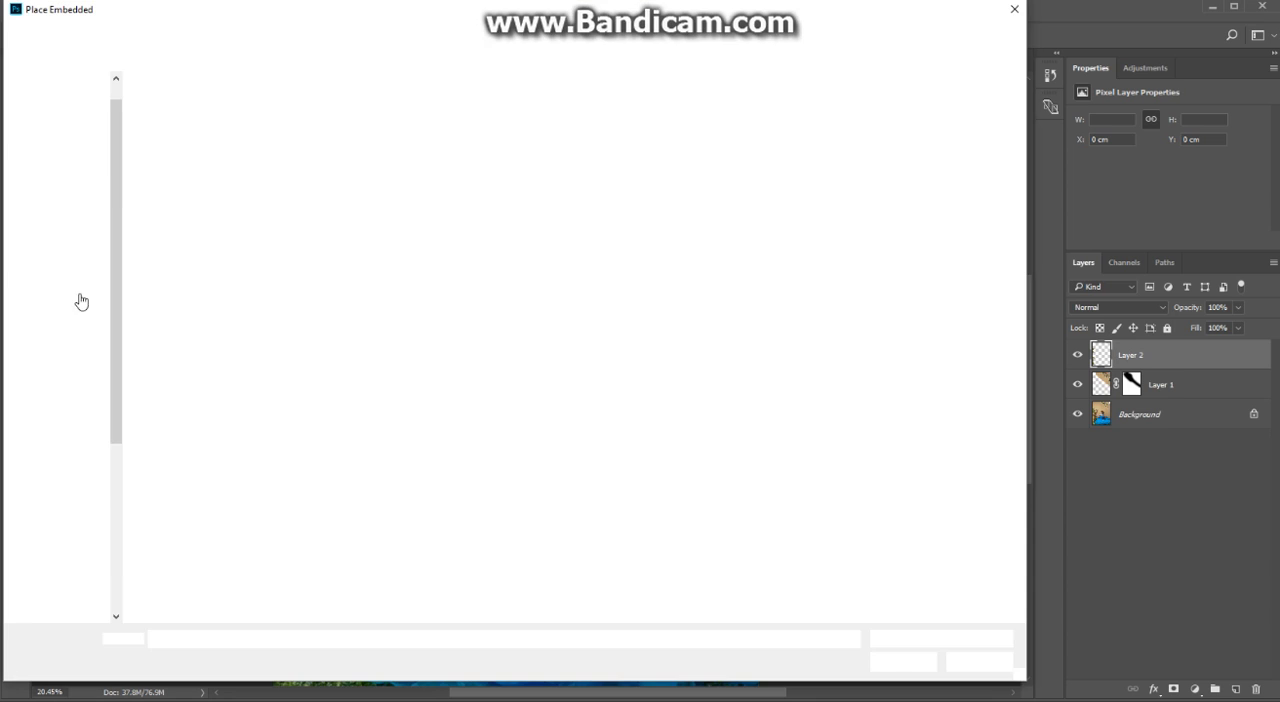
click(498, 448)
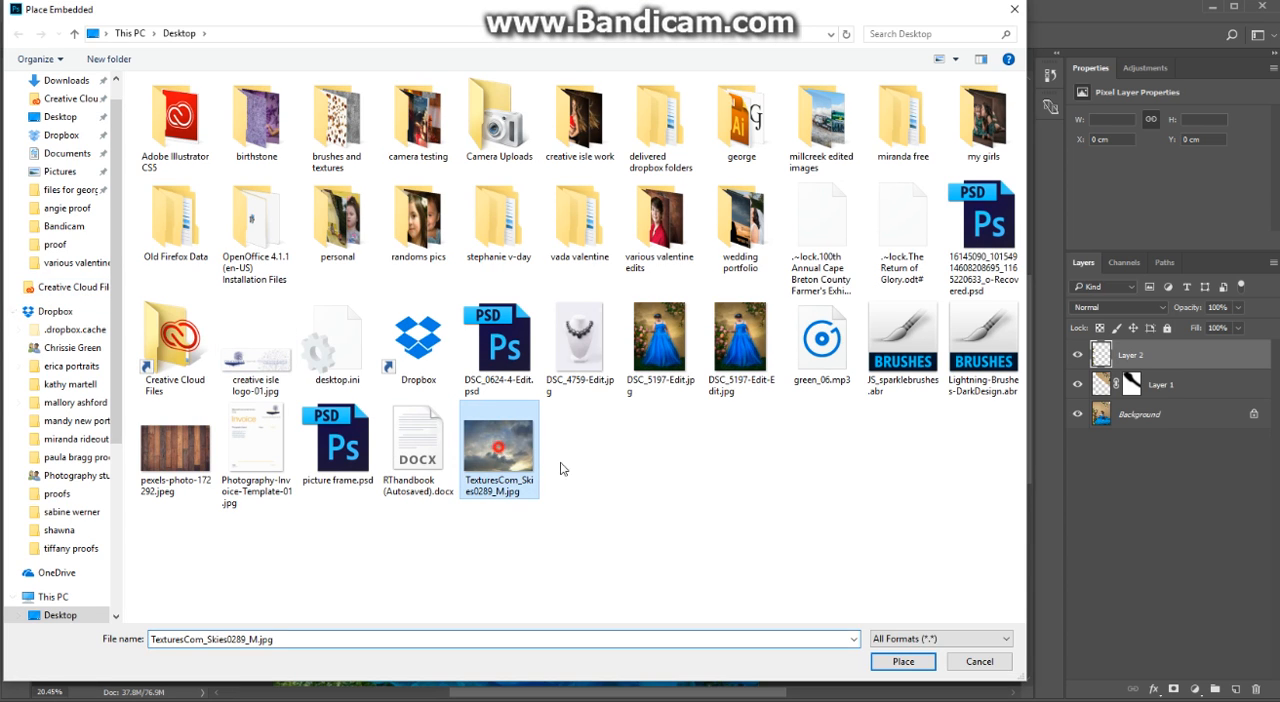
click(877, 664)
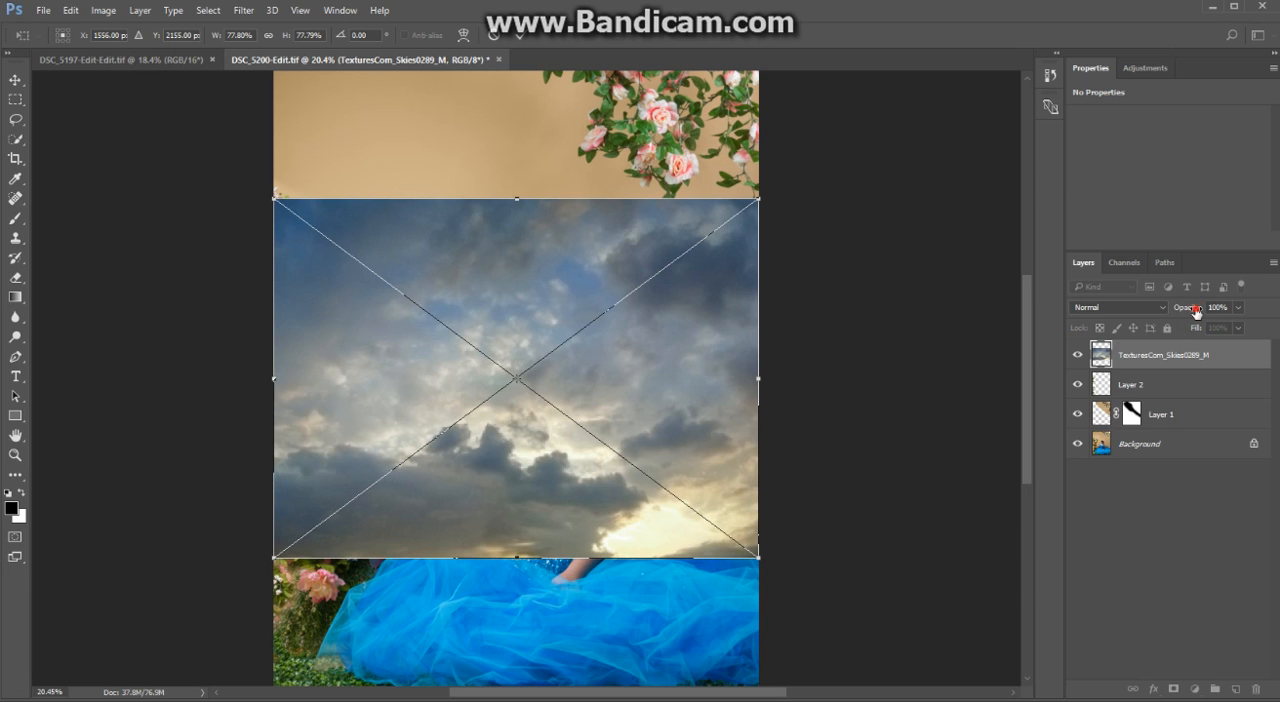
- Lower the sky layer's opacity to 53%, then enlarge it to about 220% and rotate it about 39° to cover the whole photo
drag(1197, 313, 1160, 317)
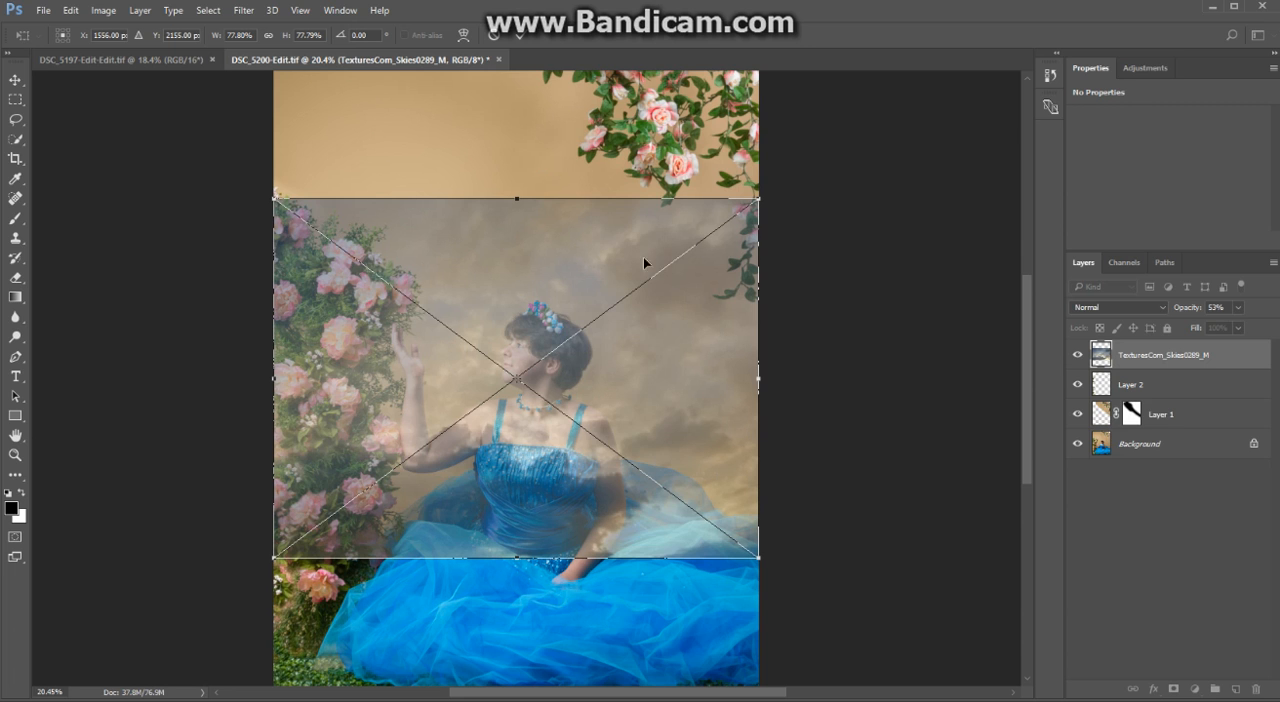
mouse_move(781, 190)
mouse_down()
mouse_move(820, 260)
mouse_move(816, 397)
mouse_move(943, 349)
mouse_move(1070, 345)
mouse_move(957, 362)
mouse_up()
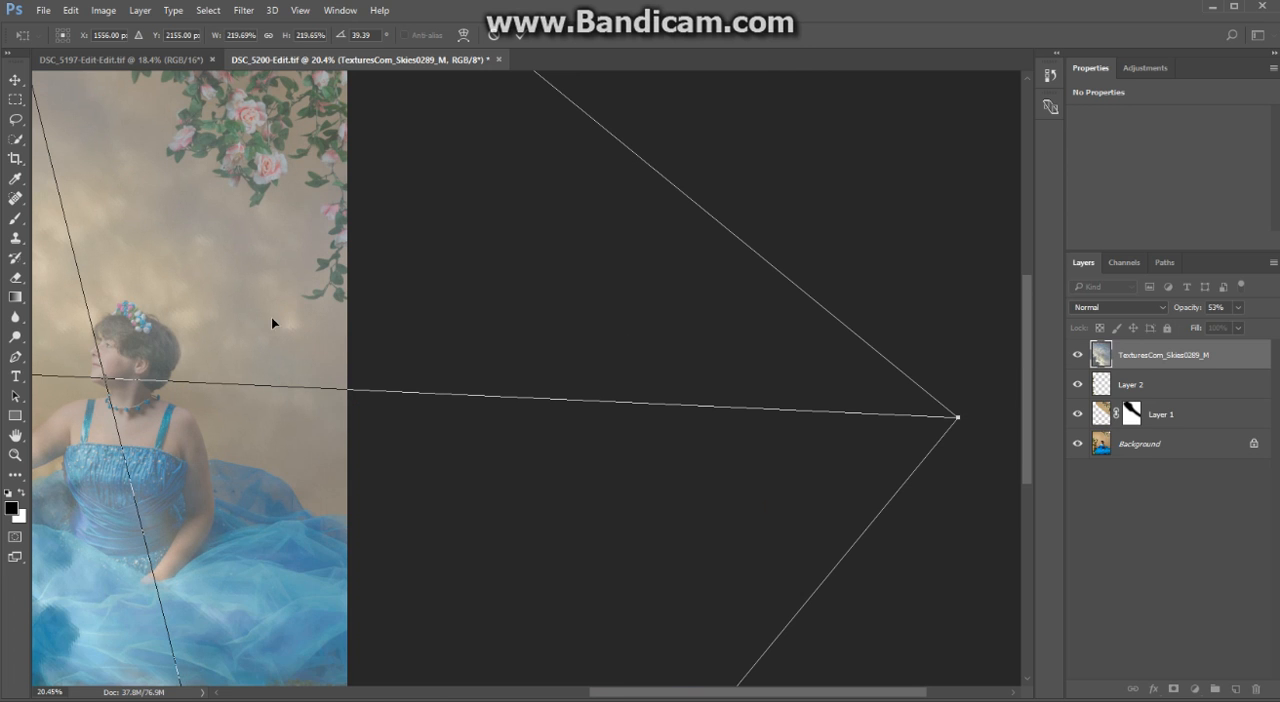
drag(261, 313, 720, 306)
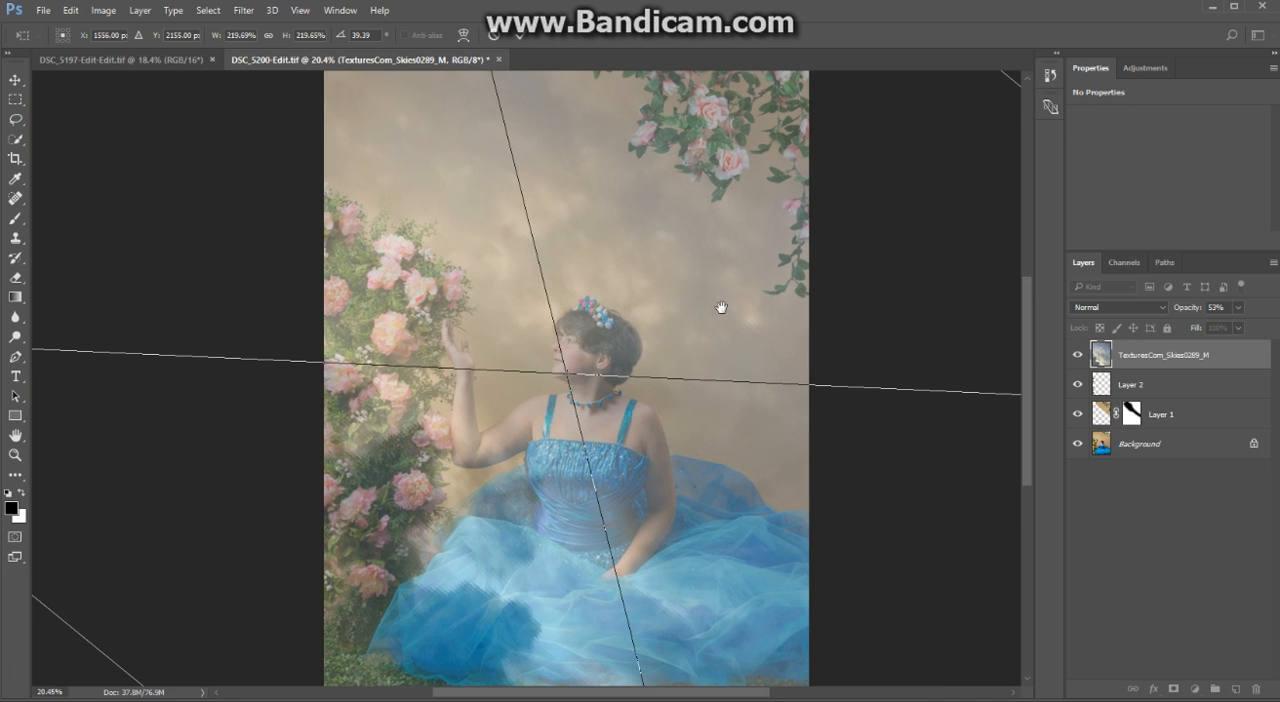
click(521, 36)
key(j)
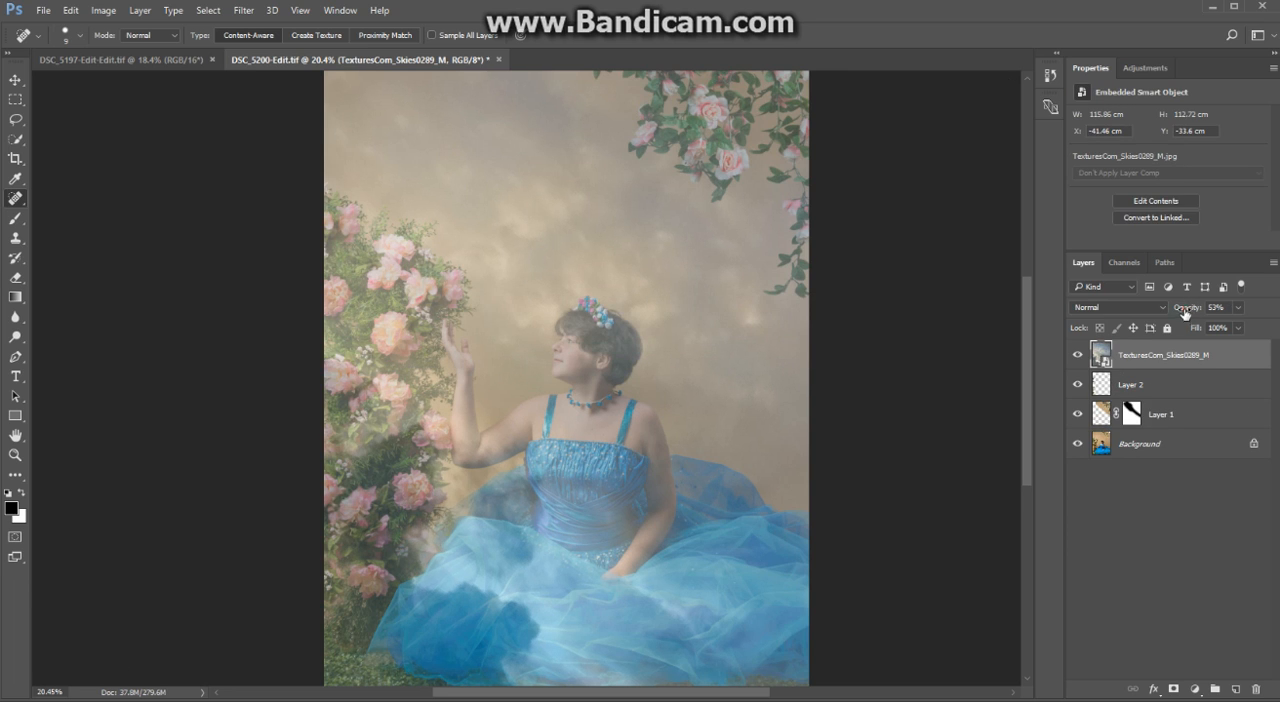
- Restore the sky layer's opacity to 100% and set its blend mode to Soft Light
drag(1185, 313, 1265, 315)
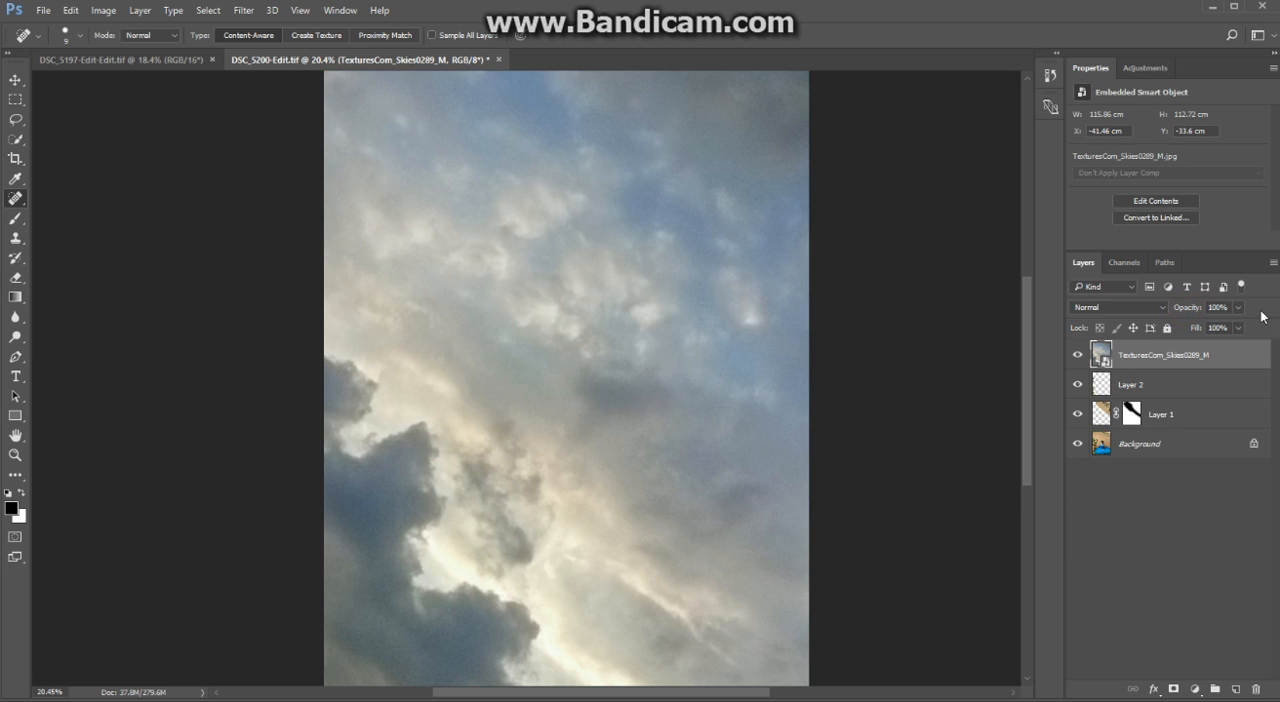
click(1117, 310)
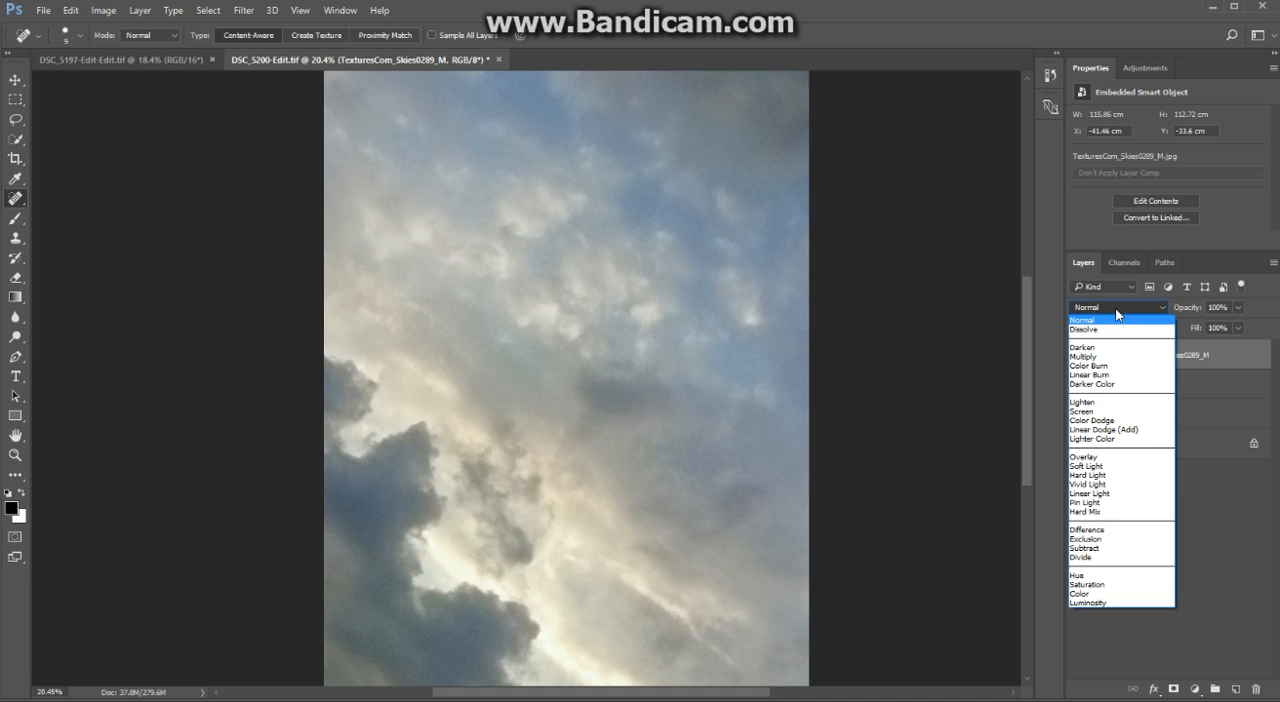
click(1089, 467)
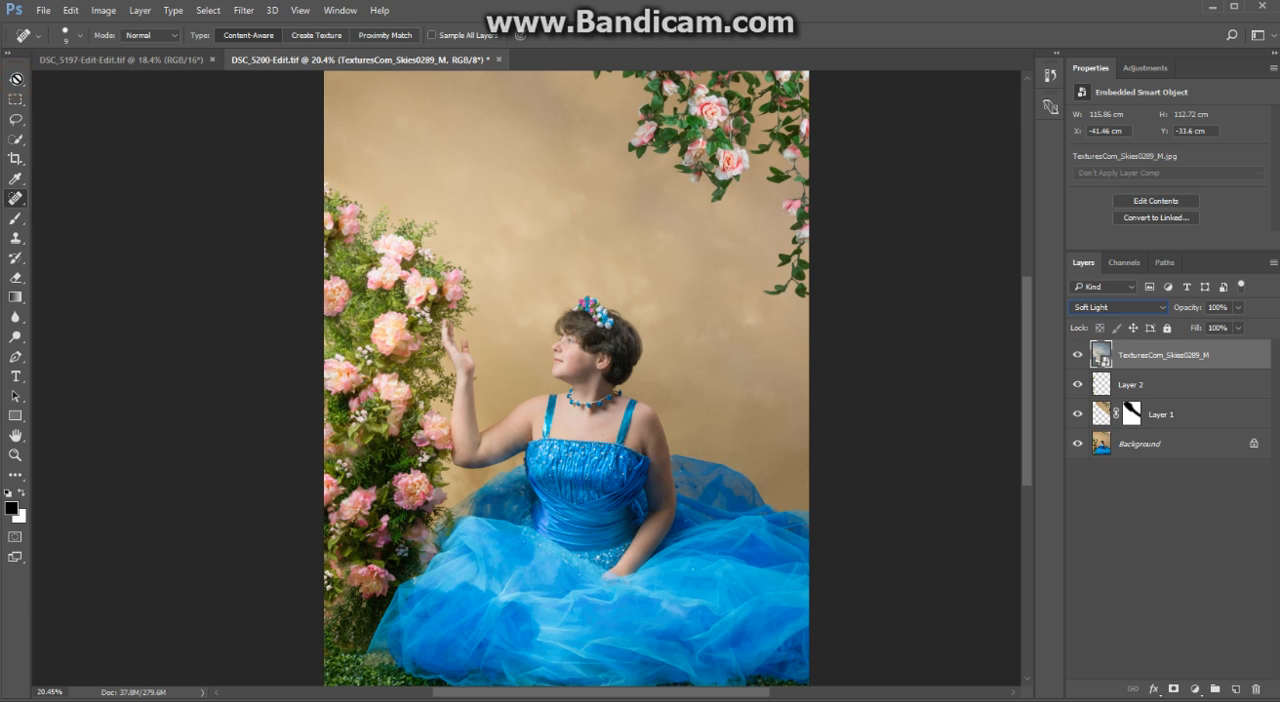
- Move the sky layer upward over the backdrop and transform it to adjust its size and angle behind the subject
click(16, 80)
drag(692, 376, 722, 256)
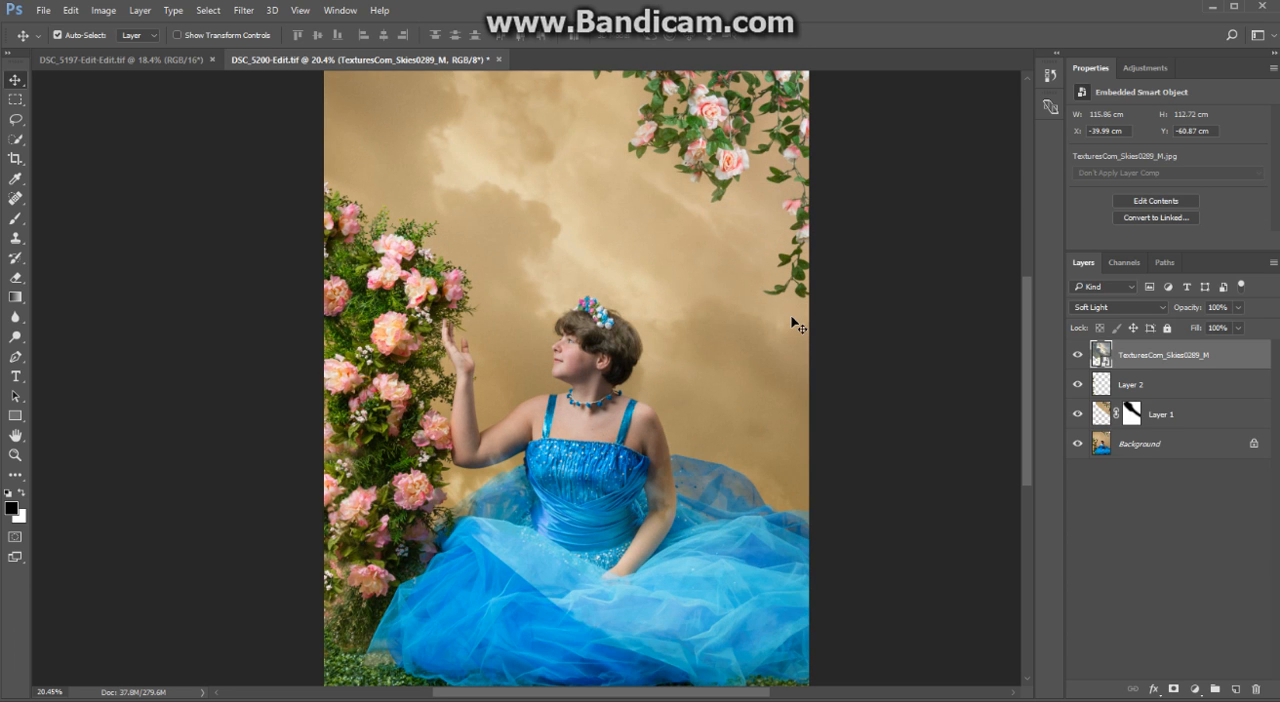
scroll(797, 325, down, 3)
scroll(791, 331, up, 1)
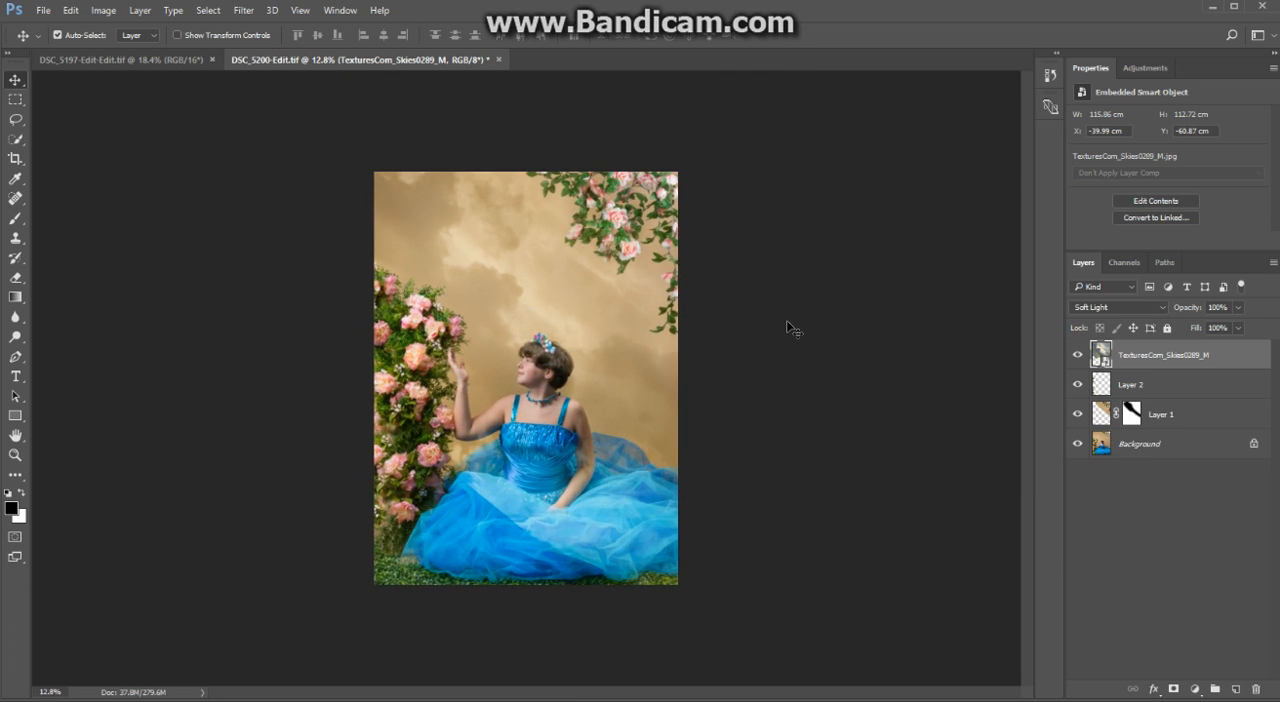
key(ctrl+t)
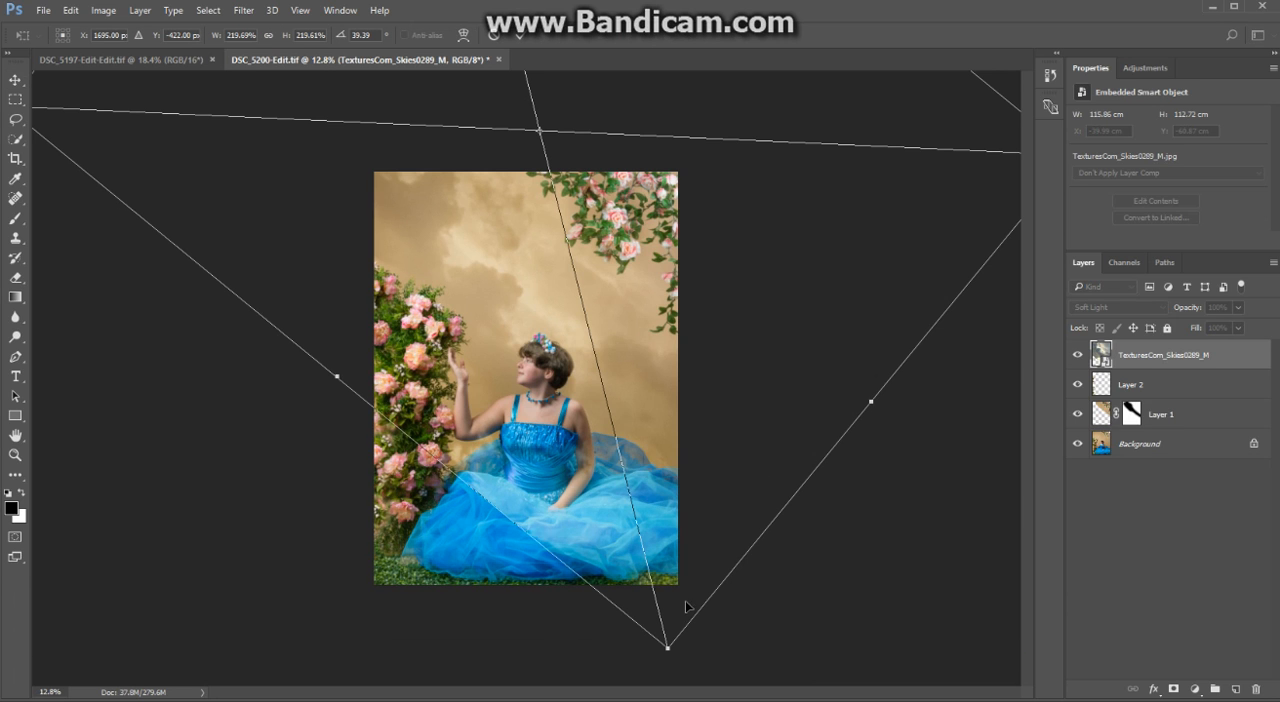
click(668, 650)
drag(671, 658, 788, 558)
click(520, 37)
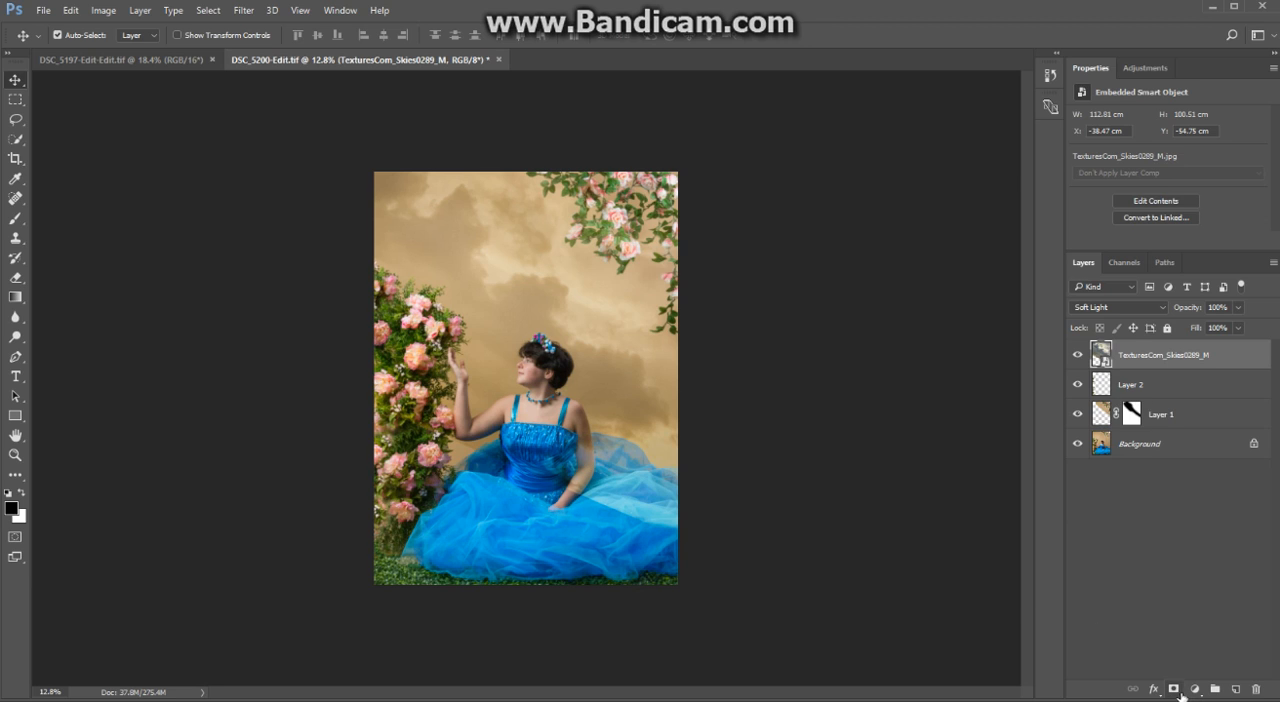
- Add a layer mask to the sky layer and paint black at 100% opacity over the subject's hair, face and neck
click(1175, 690)
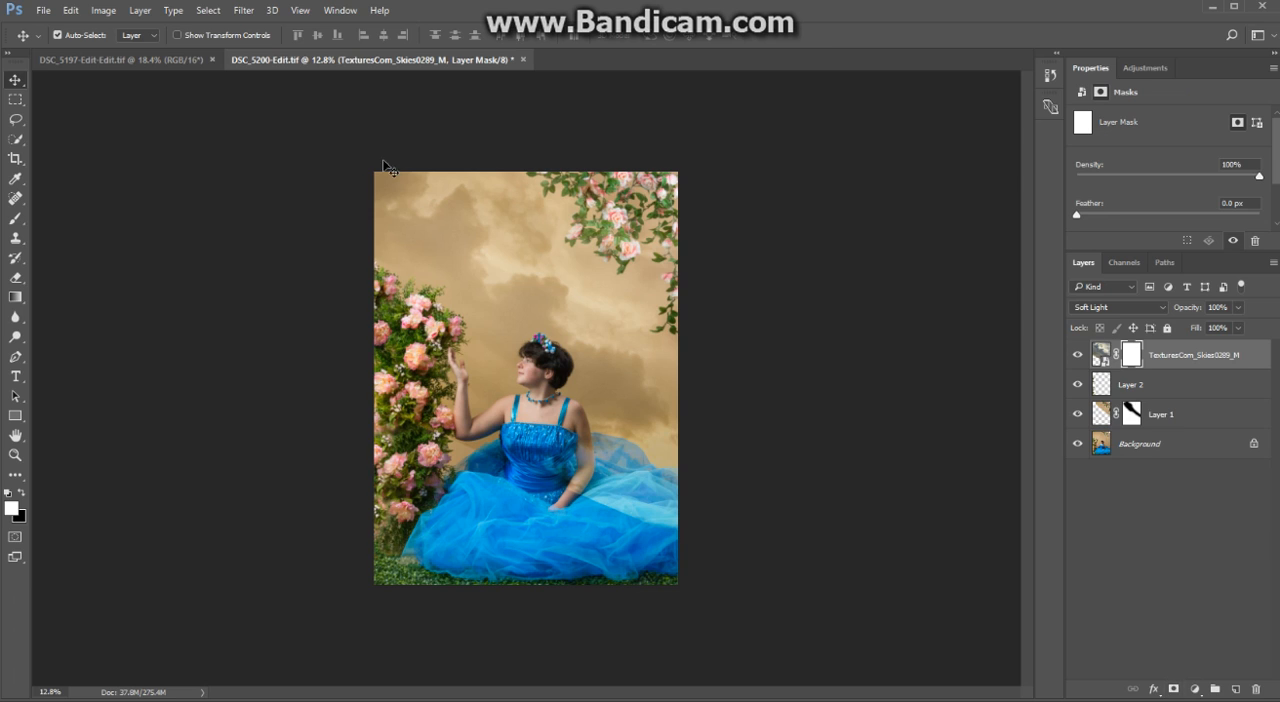
click(16, 218)
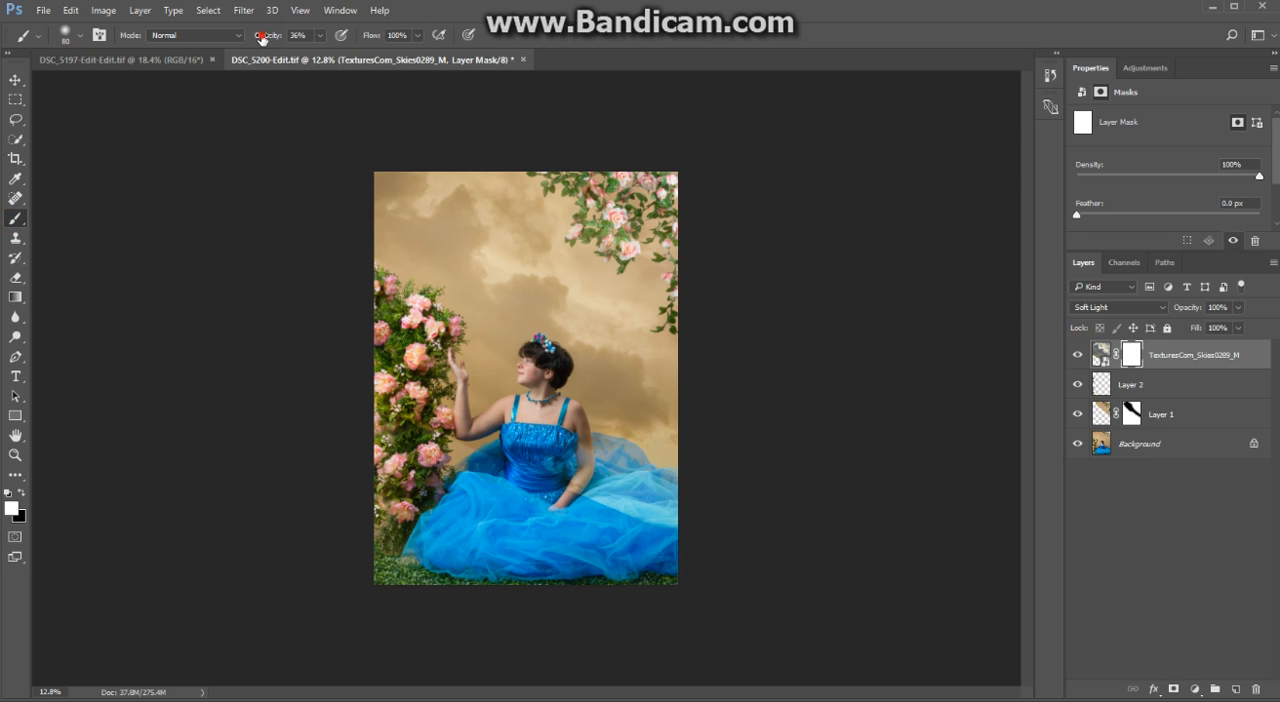
key(0)
click(20, 494)
scroll(537, 377, up, 3)
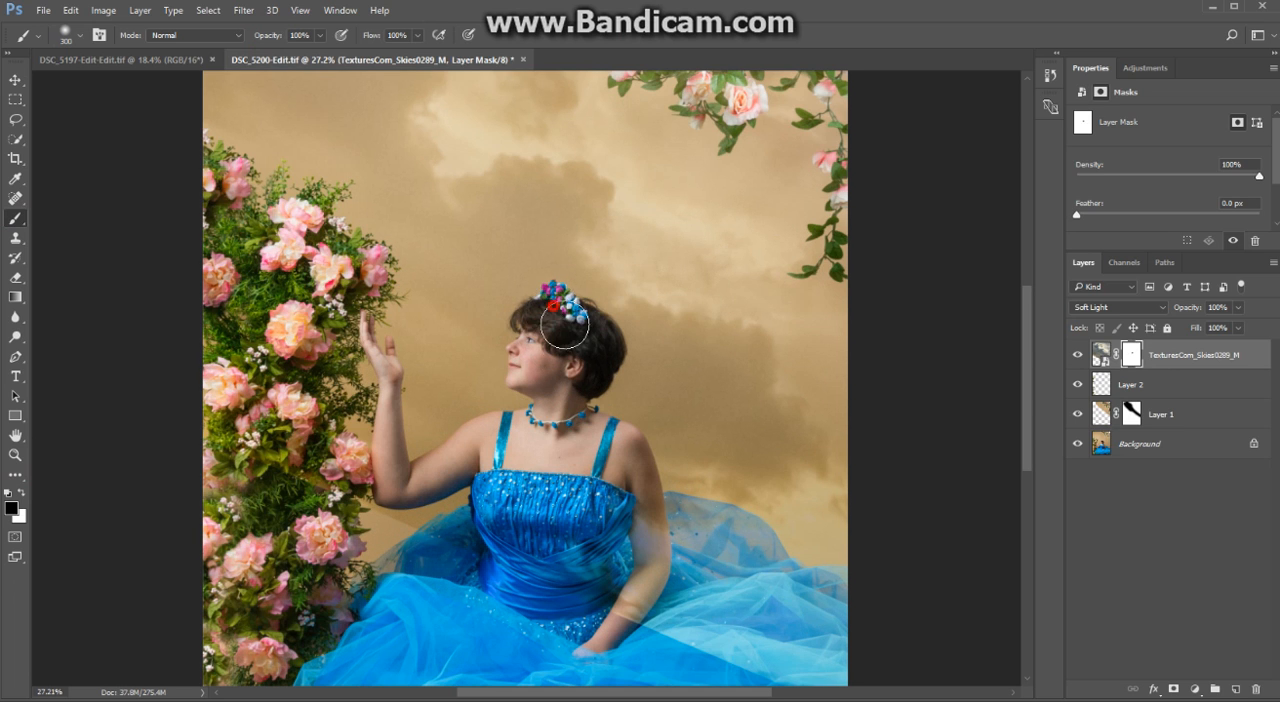
click(583, 328)
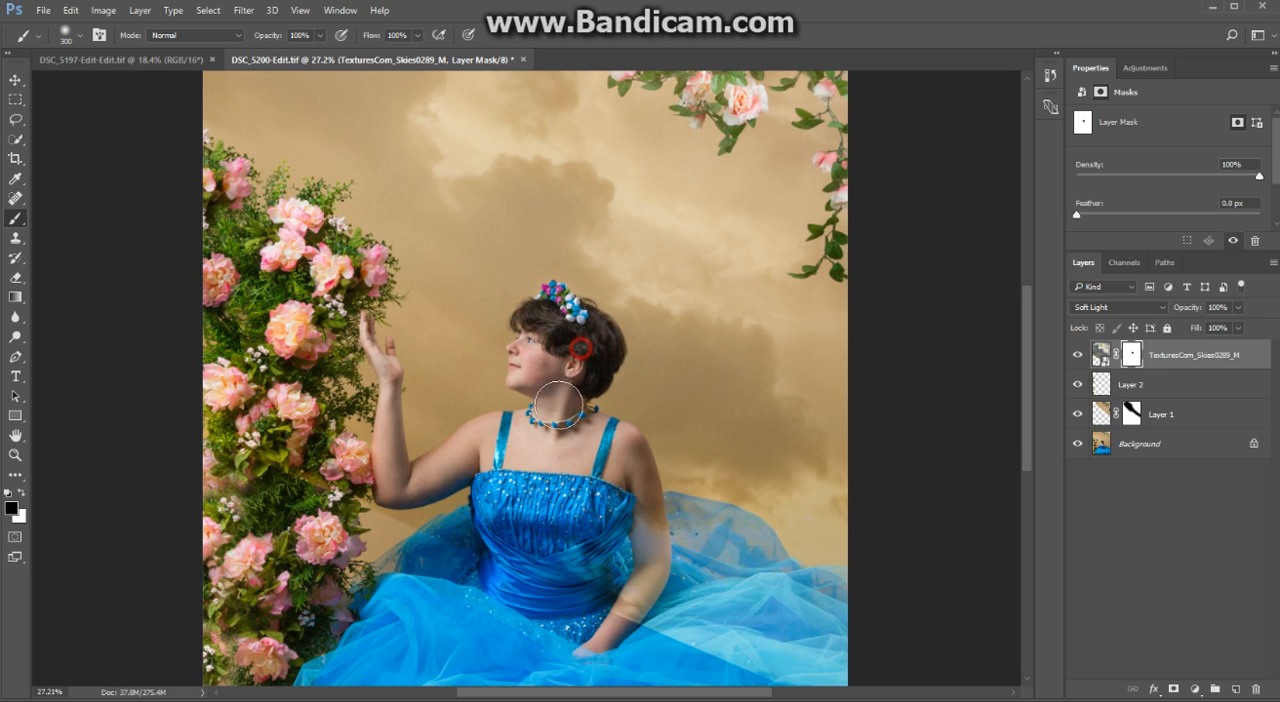
click(520, 370)
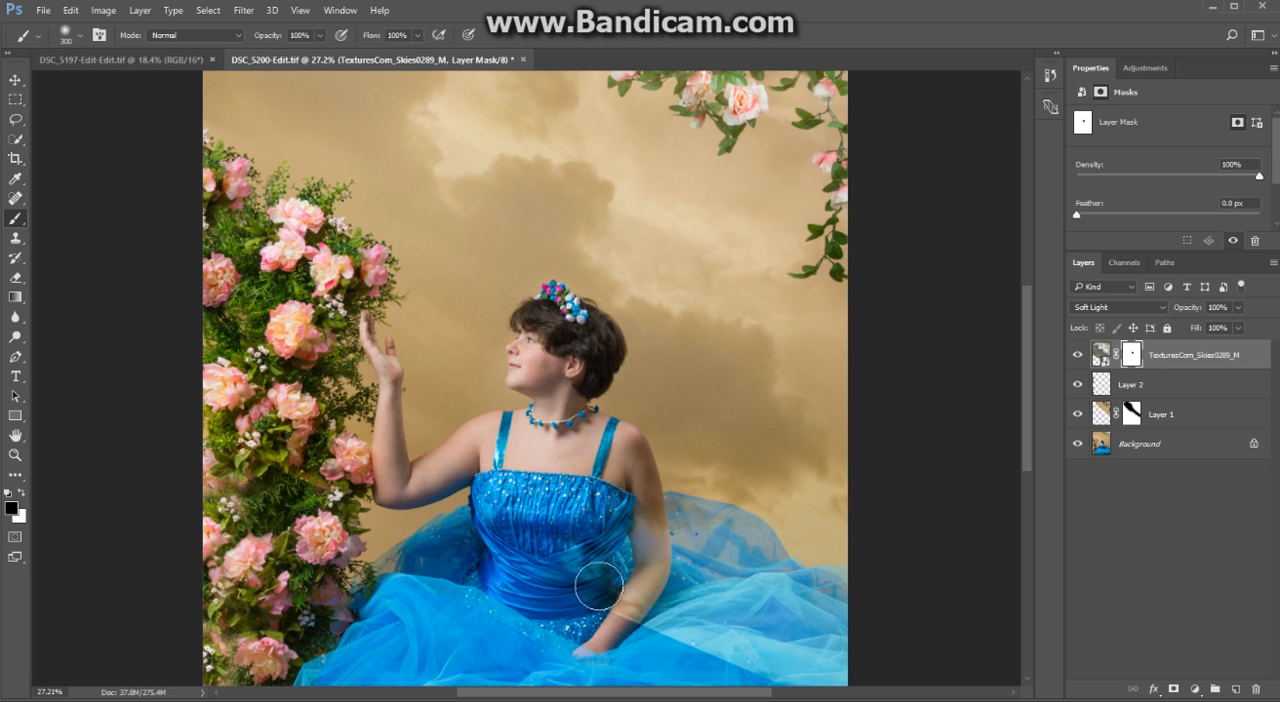
- Mask the sky texture off the subject's arms, the blue dress and the rose bush
mouse_move(594, 585)
mouse_down()
mouse_move(622, 531)
mouse_move(639, 528)
mouse_move(622, 464)
mouse_move(641, 612)
mouse_move(628, 500)
mouse_move(643, 500)
mouse_move(660, 651)
mouse_move(681, 619)
mouse_move(683, 517)
mouse_move(754, 553)
mouse_move(780, 617)
mouse_move(740, 536)
mouse_move(685, 598)
mouse_move(836, 606)
mouse_move(831, 592)
mouse_move(658, 593)
mouse_move(712, 657)
mouse_move(861, 687)
mouse_move(835, 656)
mouse_move(846, 660)
mouse_move(850, 600)
mouse_up()
drag(619, 652, 630, 548)
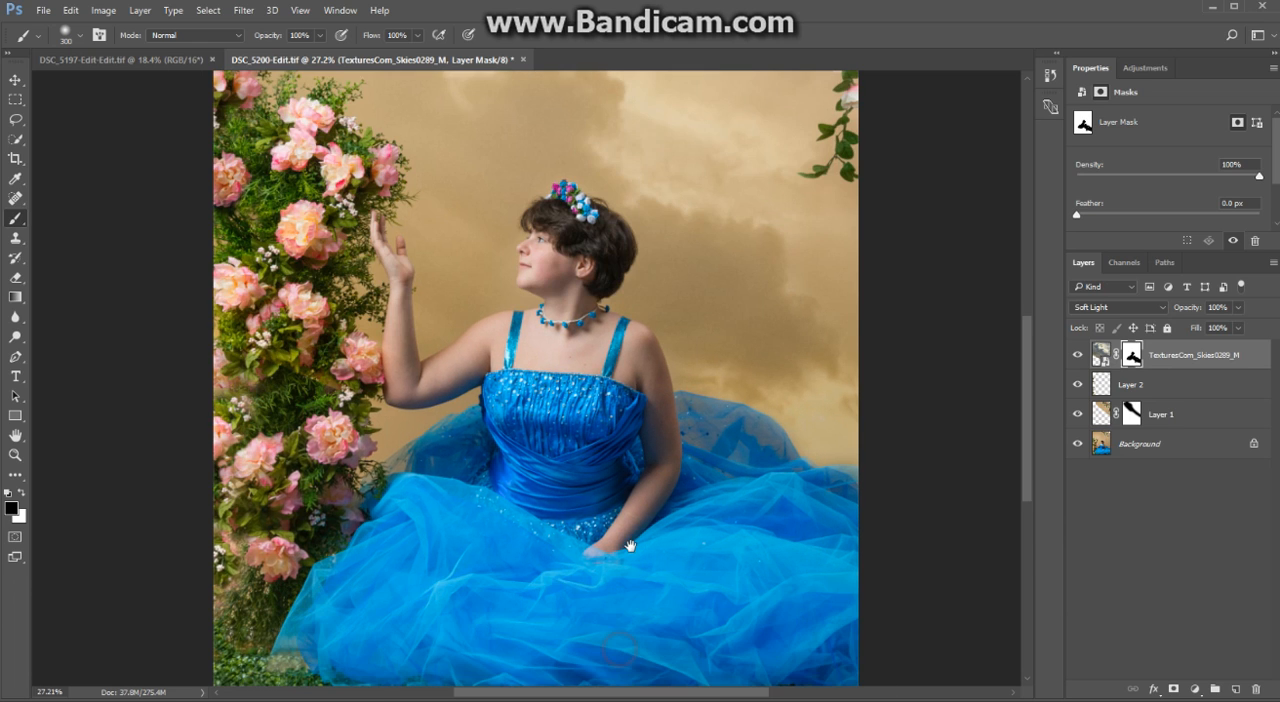
drag(807, 573, 690, 586)
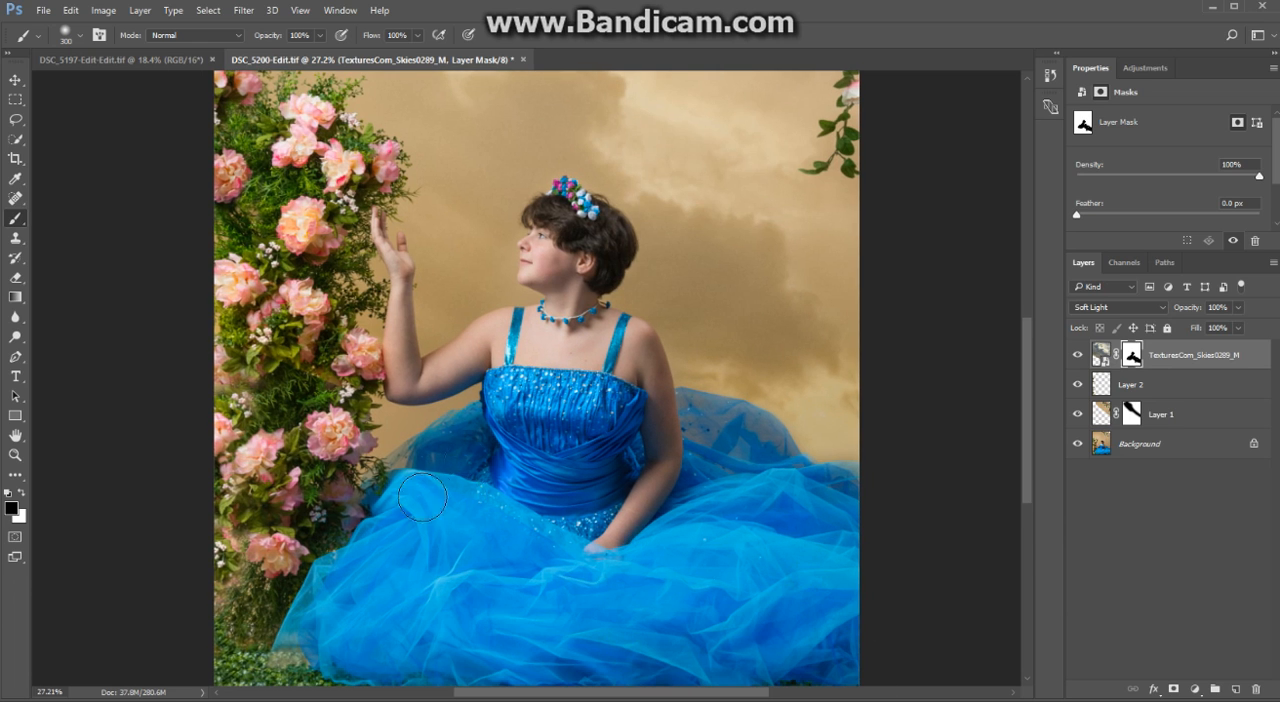
mouse_move(535, 362)
mouse_down()
mouse_move(497, 345)
mouse_move(411, 381)
mouse_move(391, 266)
mouse_move(368, 241)
mouse_move(325, 272)
mouse_up()
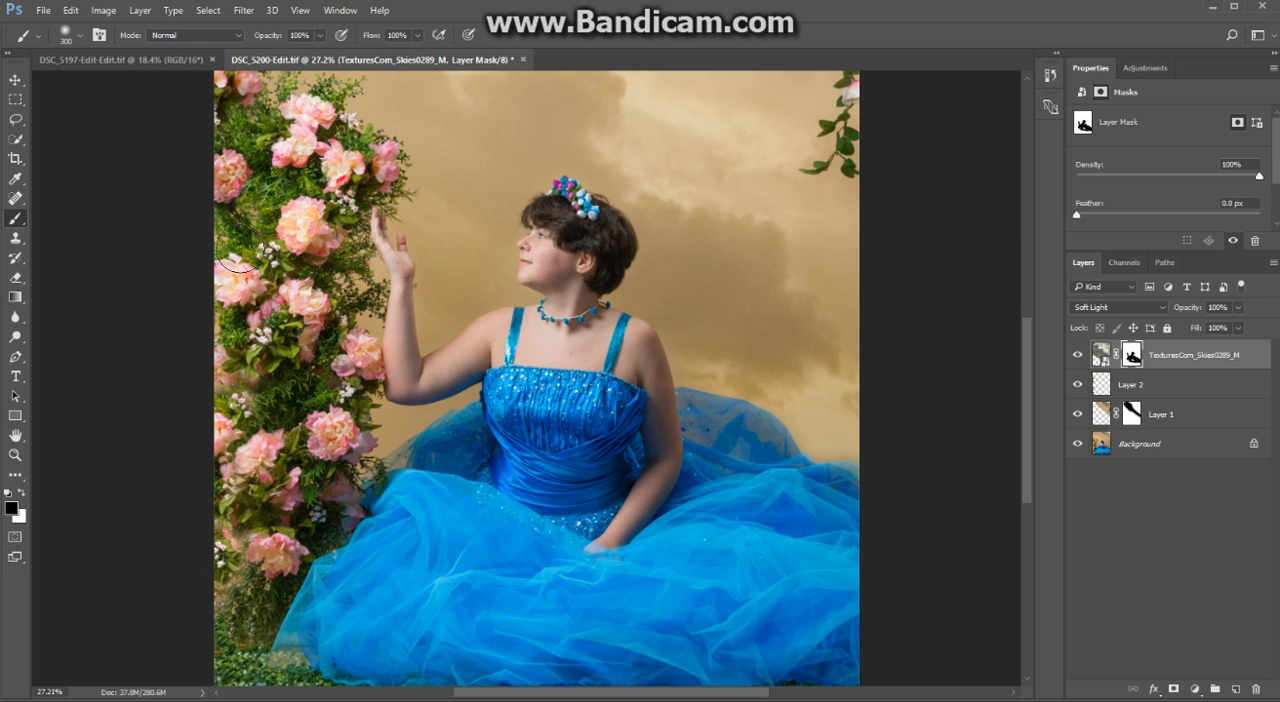
- Mask the sky texture off the hanging roses and leaves in the photo's upper corner
scroll(236, 262, up, 5)
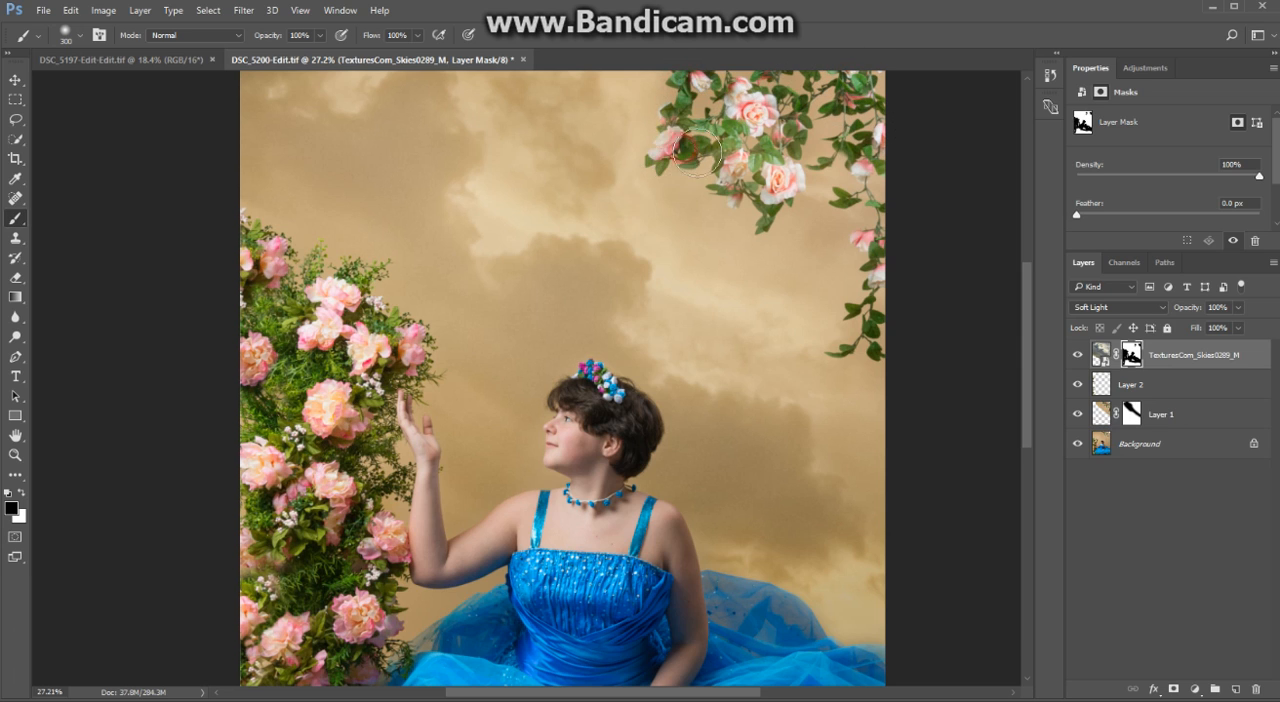
mouse_move(697, 150)
mouse_down()
mouse_move(740, 150)
mouse_move(771, 210)
mouse_move(808, 132)
mouse_move(790, 146)
mouse_move(823, 175)
mouse_move(873, 144)
mouse_move(891, 331)
mouse_move(904, 286)
mouse_up()
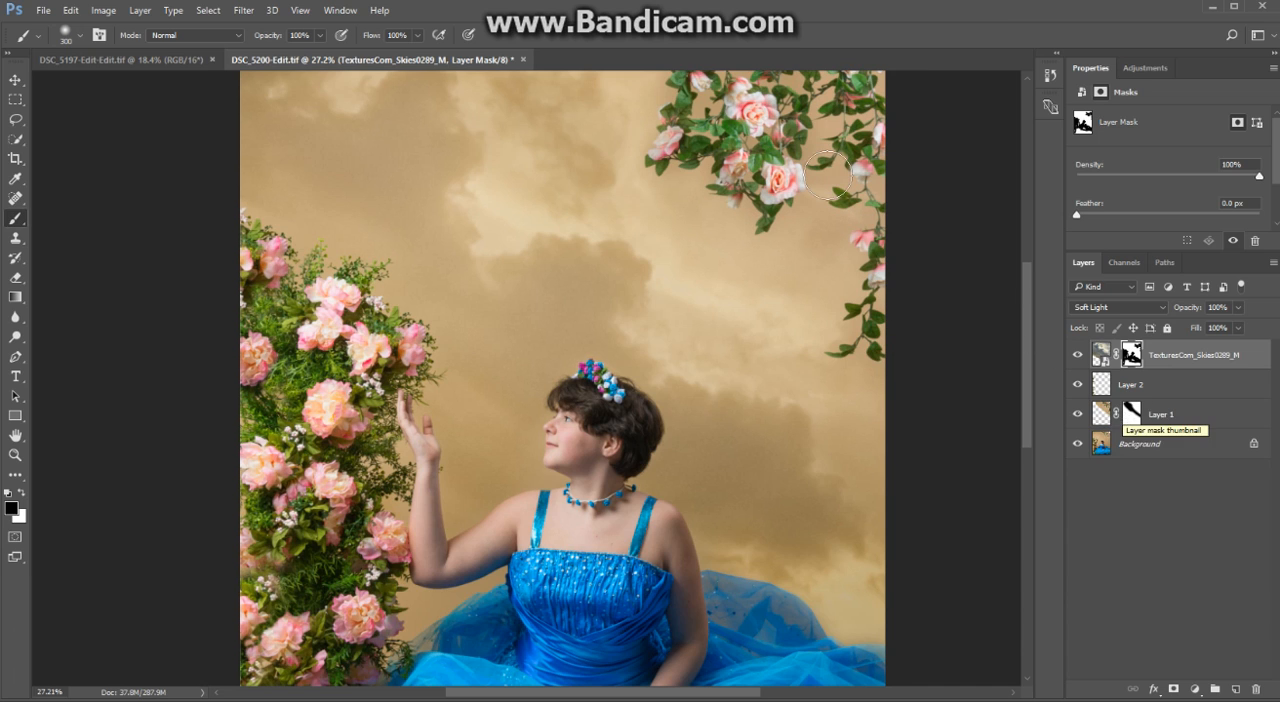
click(638, 91)
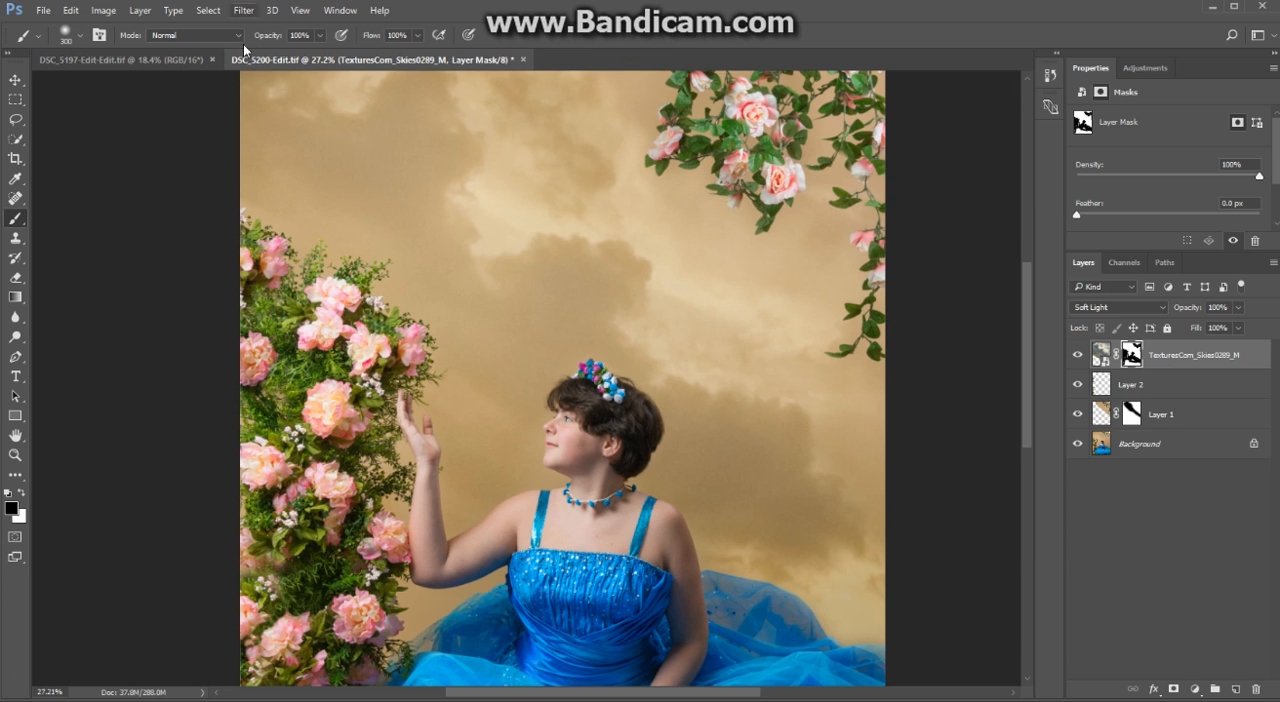
- Soften the mask around the dress's outer edges and the shoulders using black with an 800 px brush at 28% opacity
drag(274, 39, 219, 61)
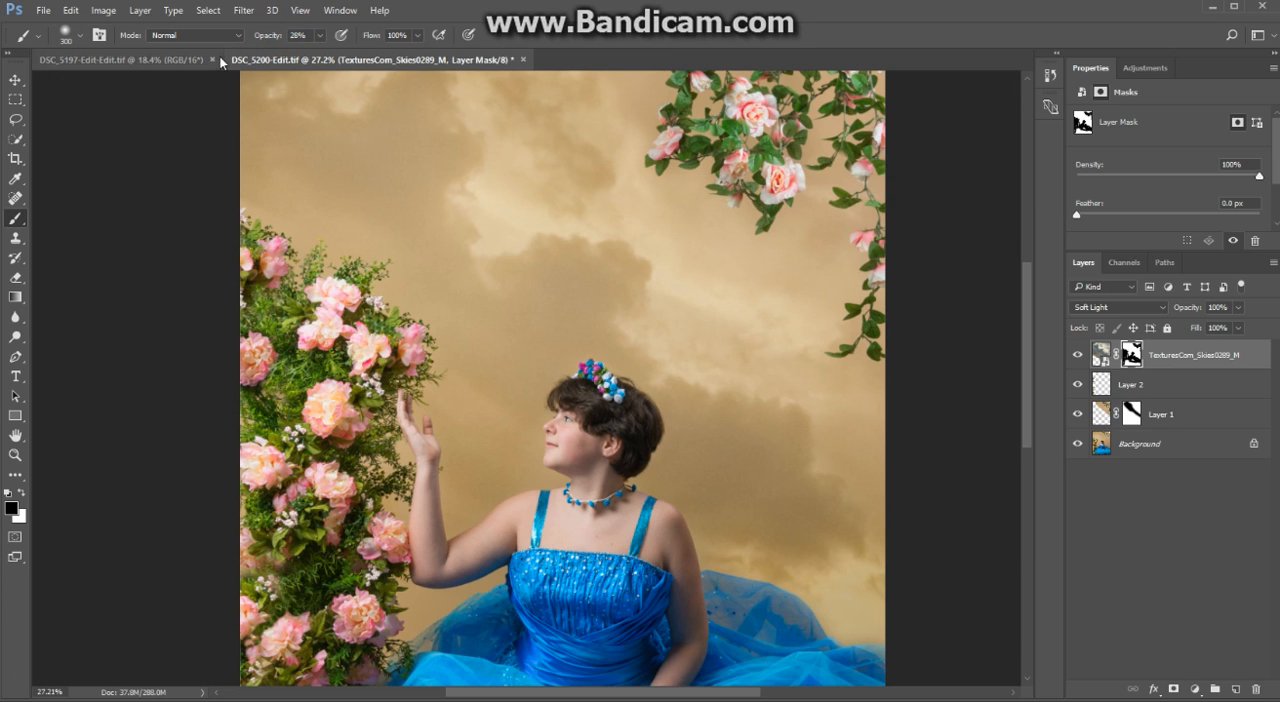
click(774, 268)
key(space)
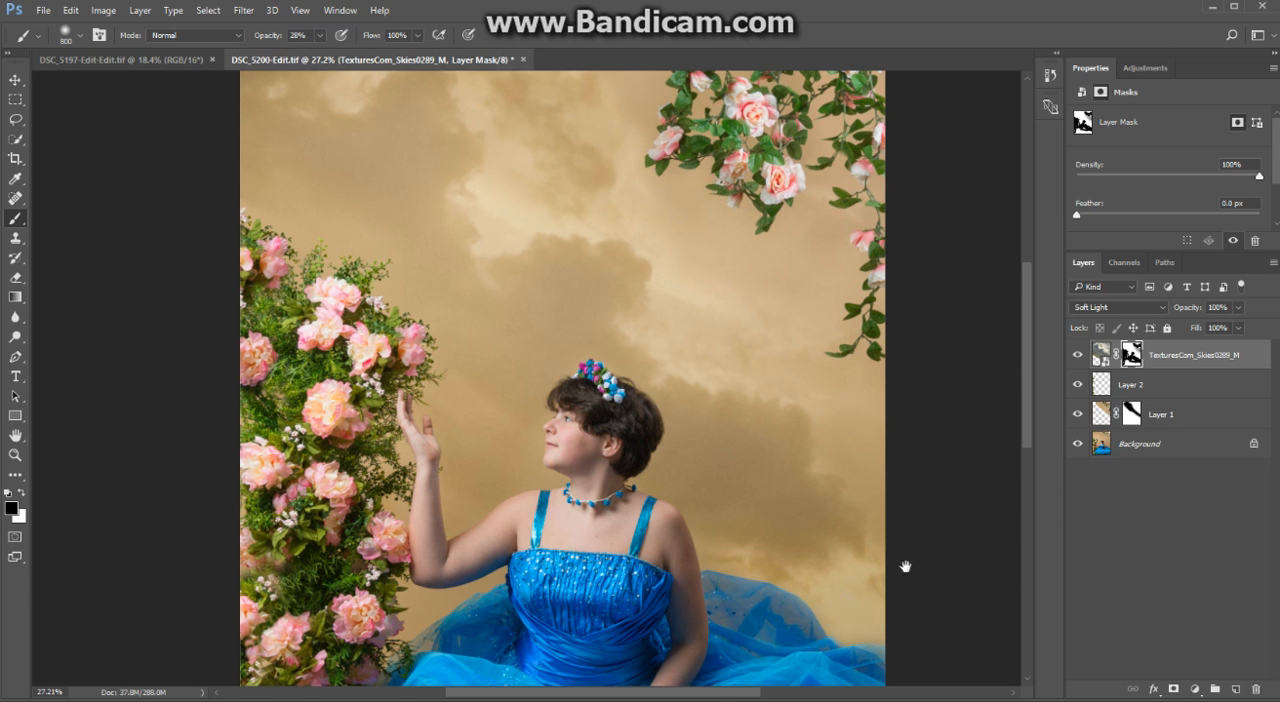
drag(773, 562, 749, 387)
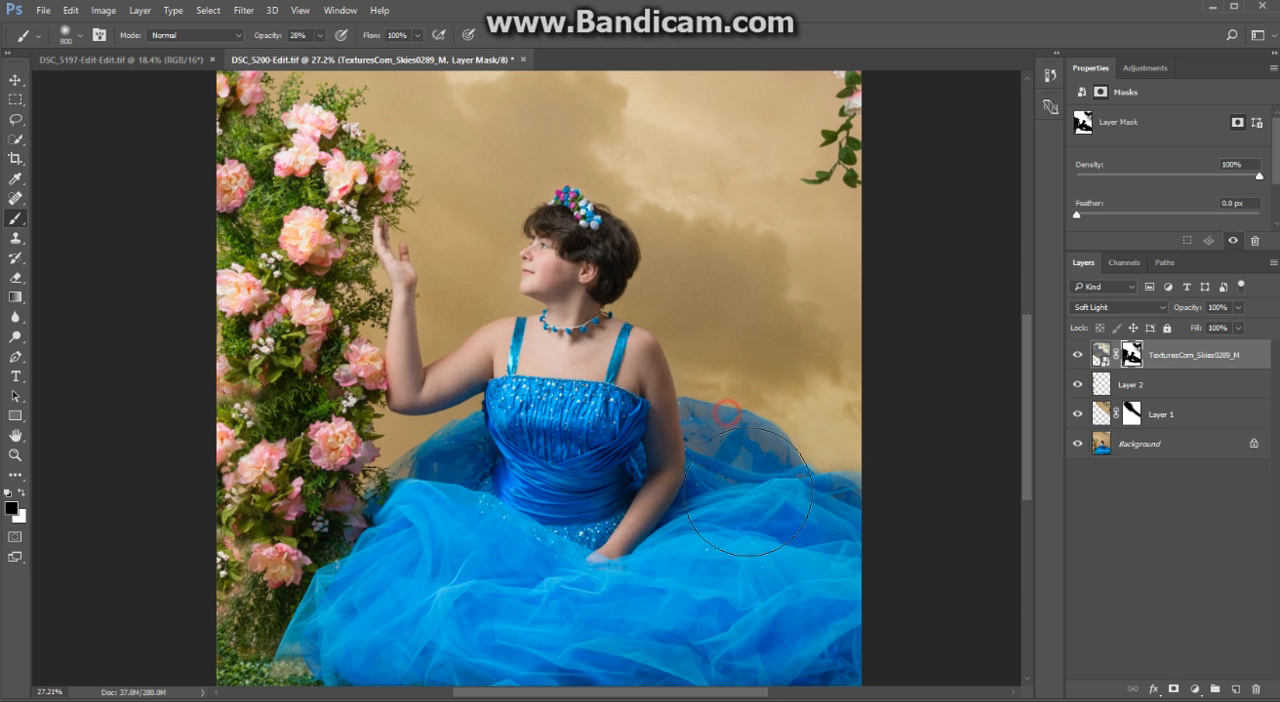
click(866, 458)
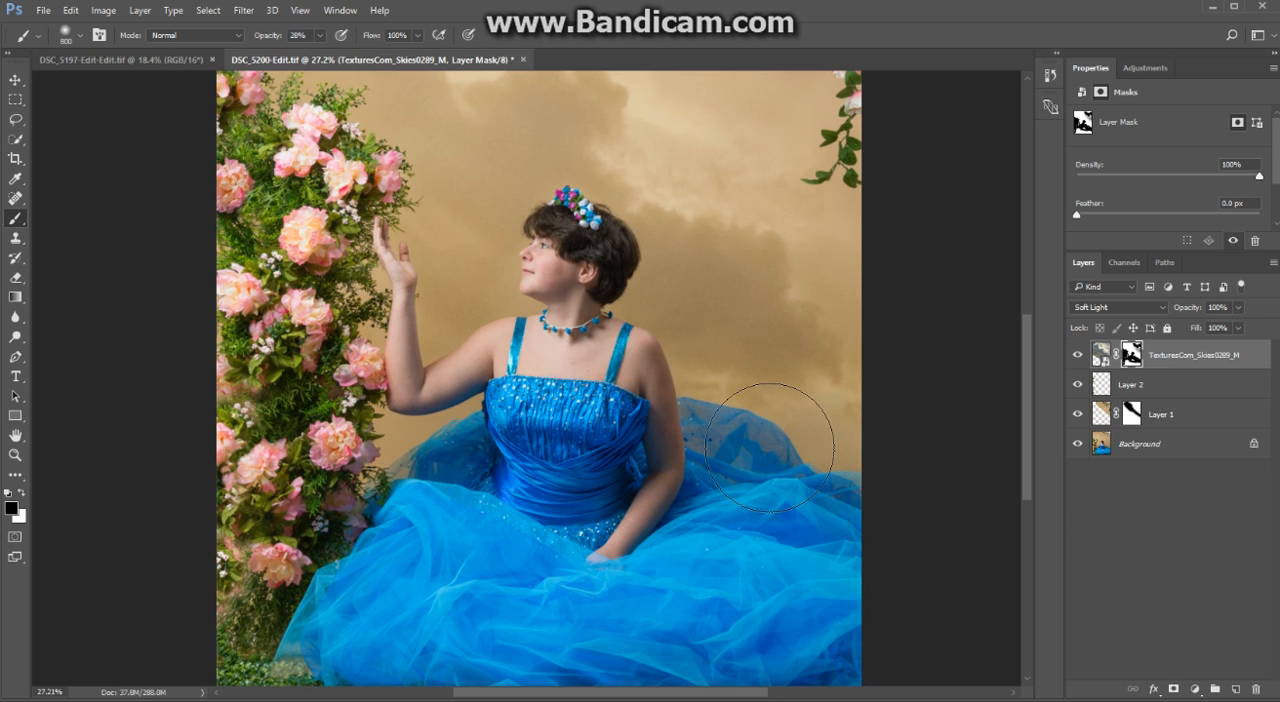
click(706, 405)
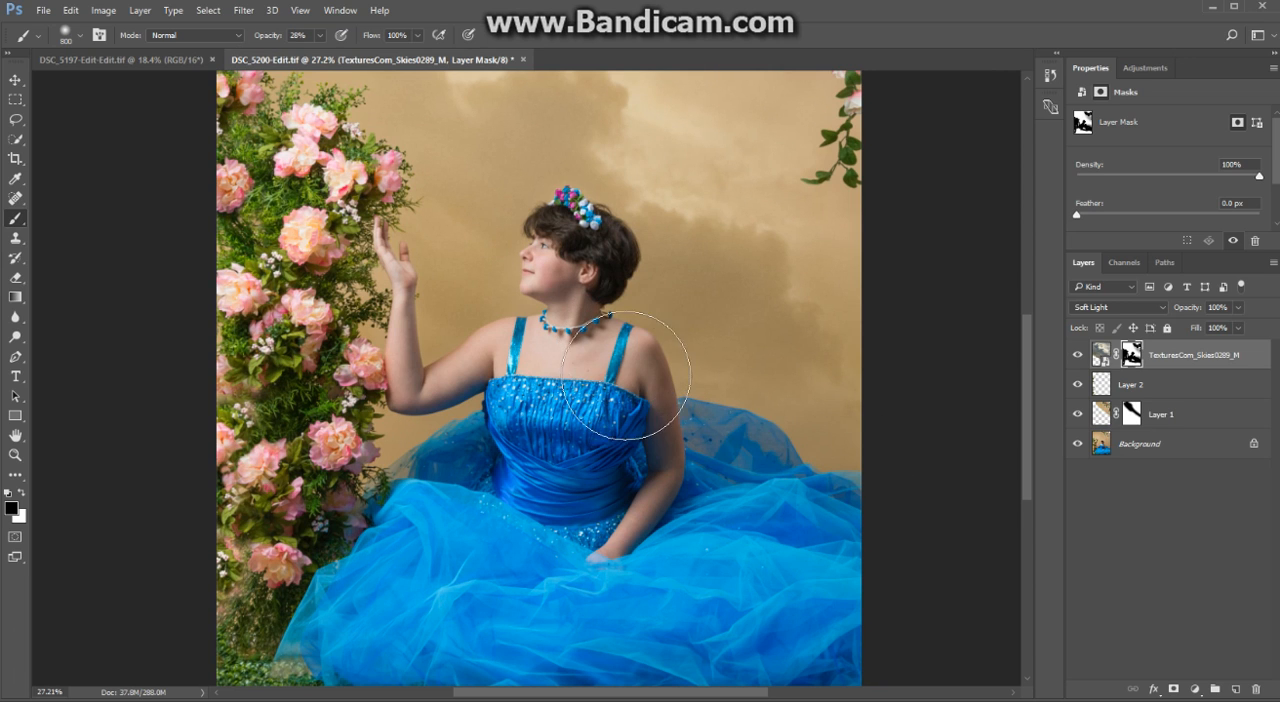
click(537, 404)
mouse_move(694, 418)
mouse_down()
mouse_move(760, 526)
mouse_move(790, 496)
mouse_up()
scroll(620, 430, down, 3)
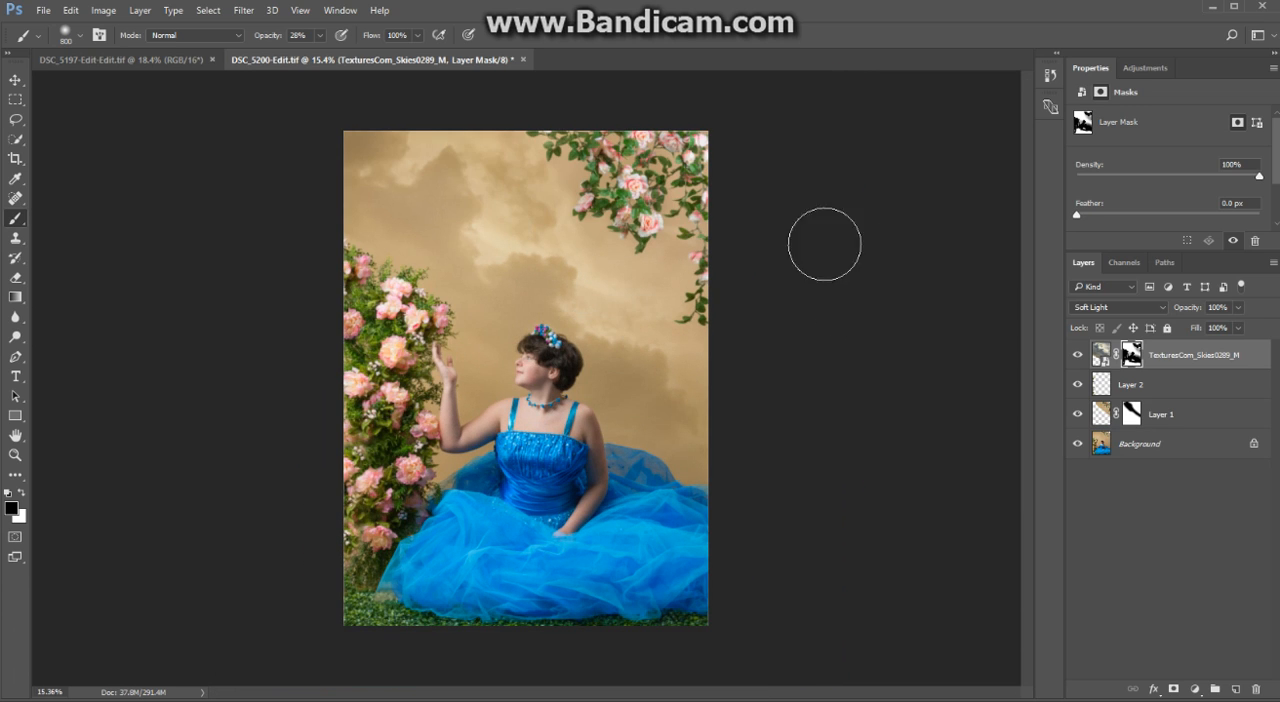
- Flatten the image and undo the flattening
click(141, 11)
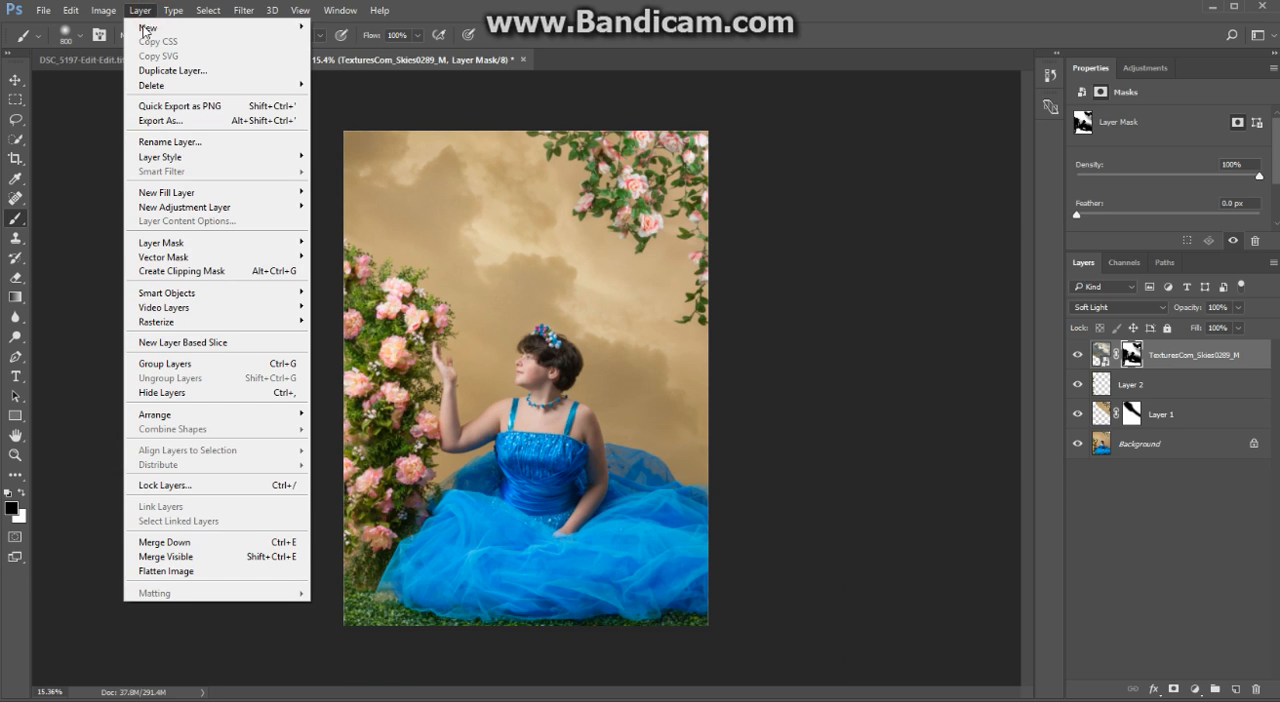
click(183, 569)
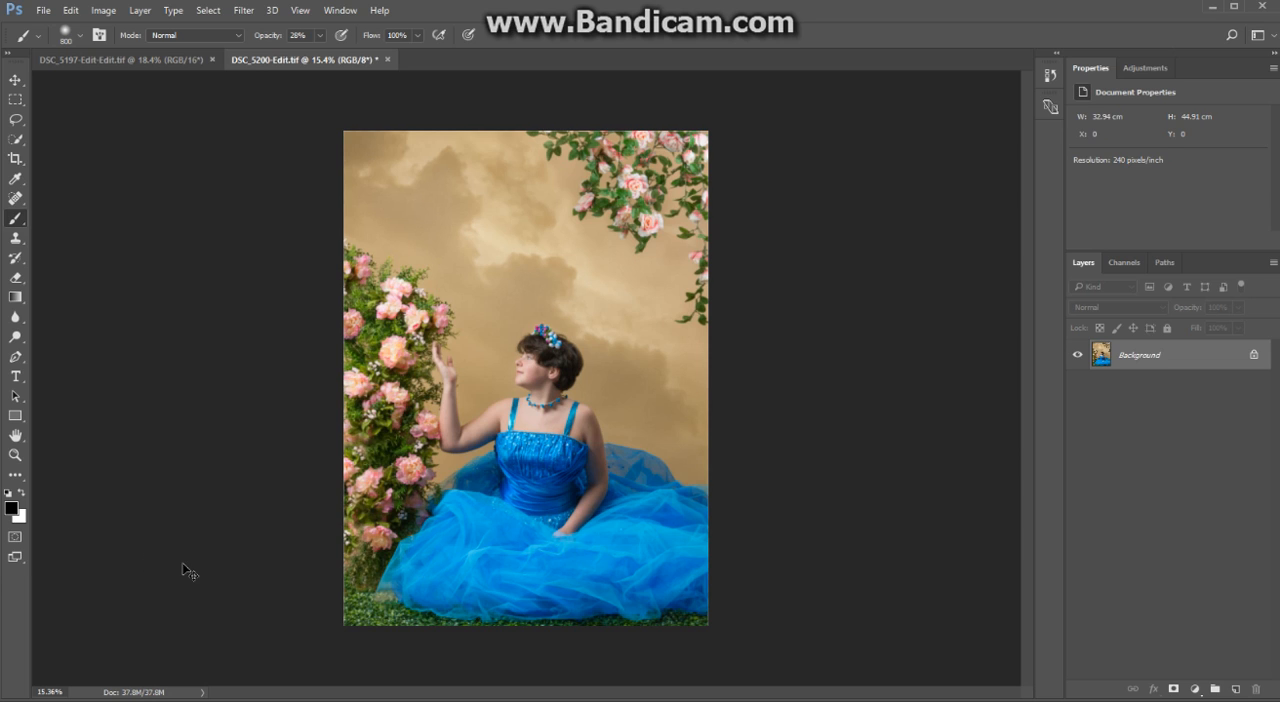
key(ctrl+z)
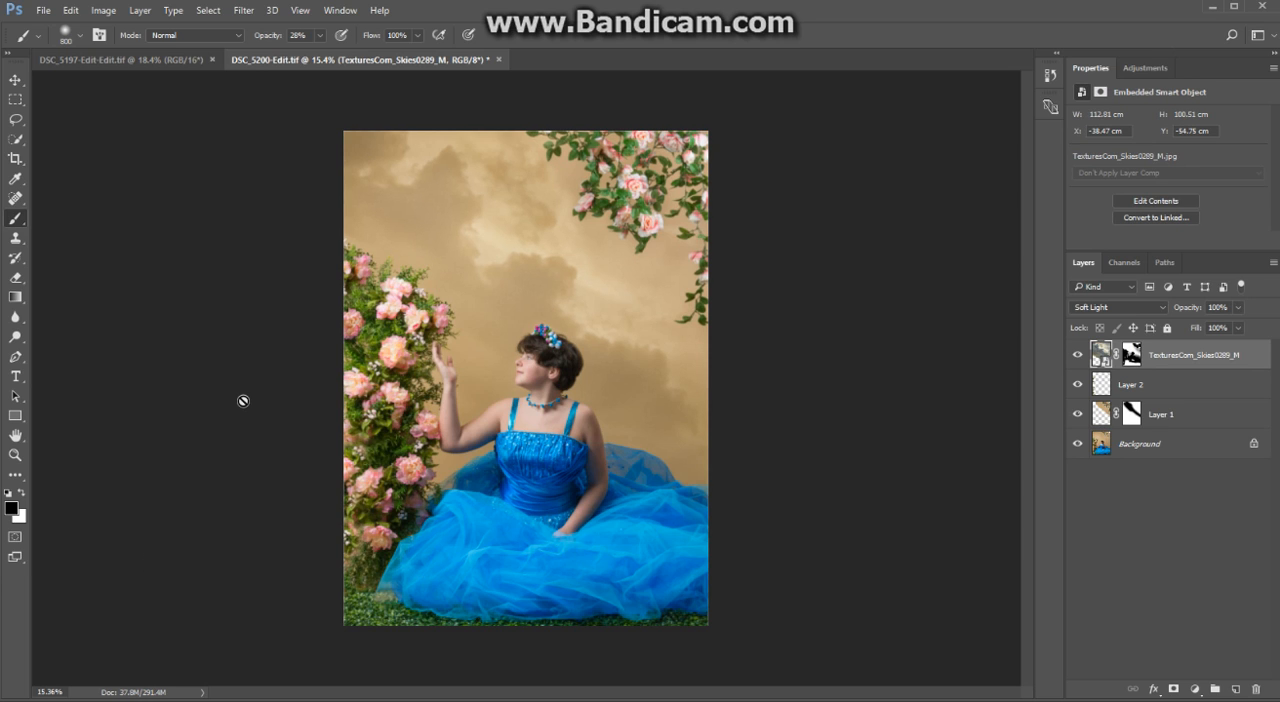
- Merge all visible layers into one and duplicate the merged image onto a new layer
click(140, 11)
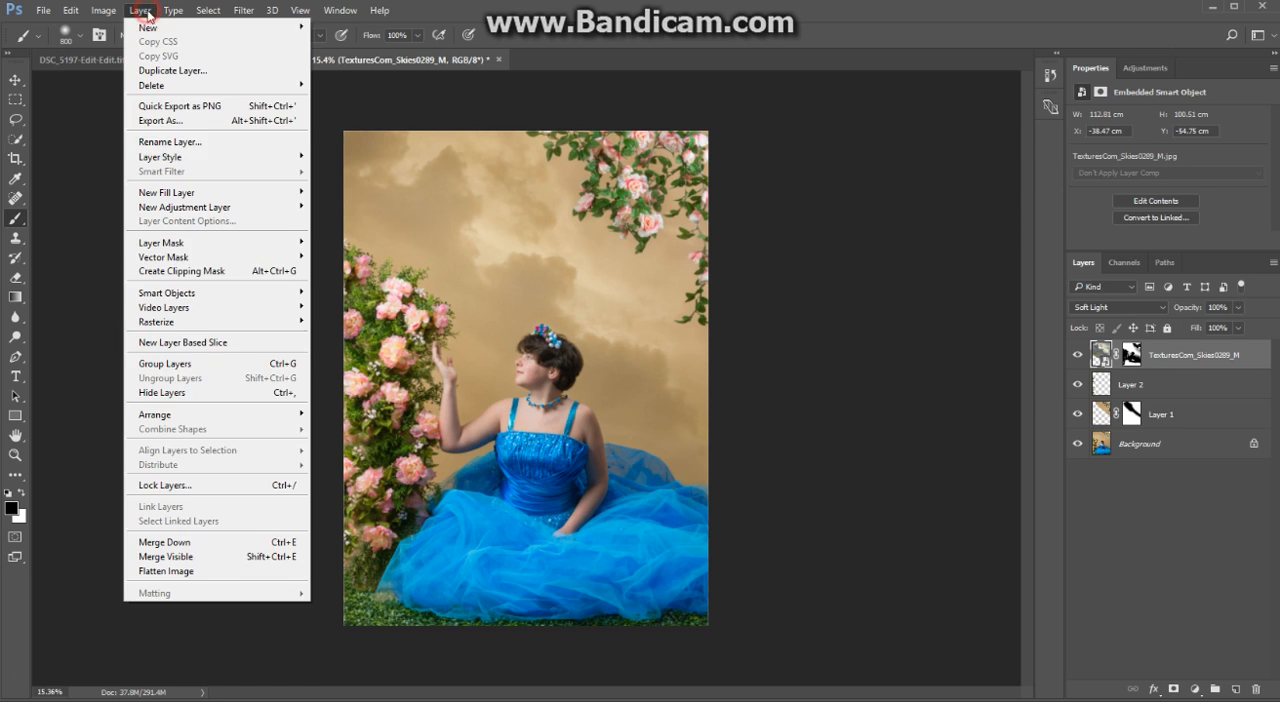
click(178, 557)
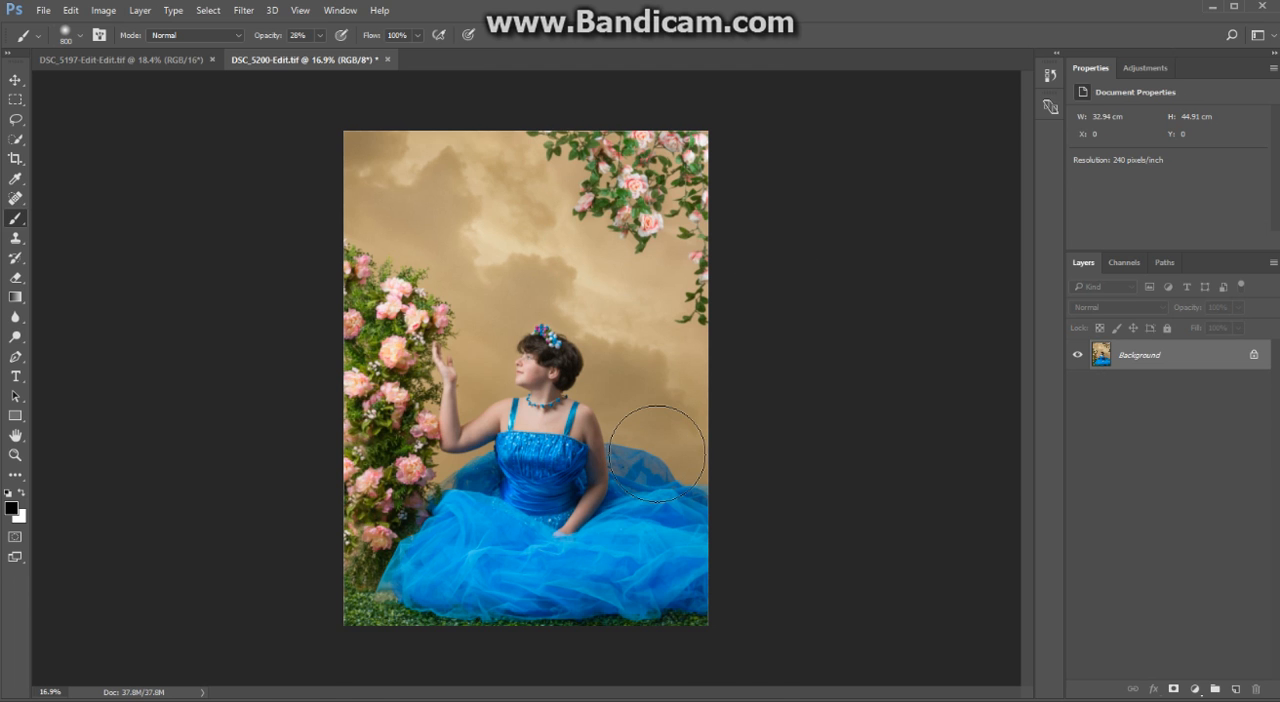
scroll(657, 455, up, 2)
scroll(657, 455, up, 3)
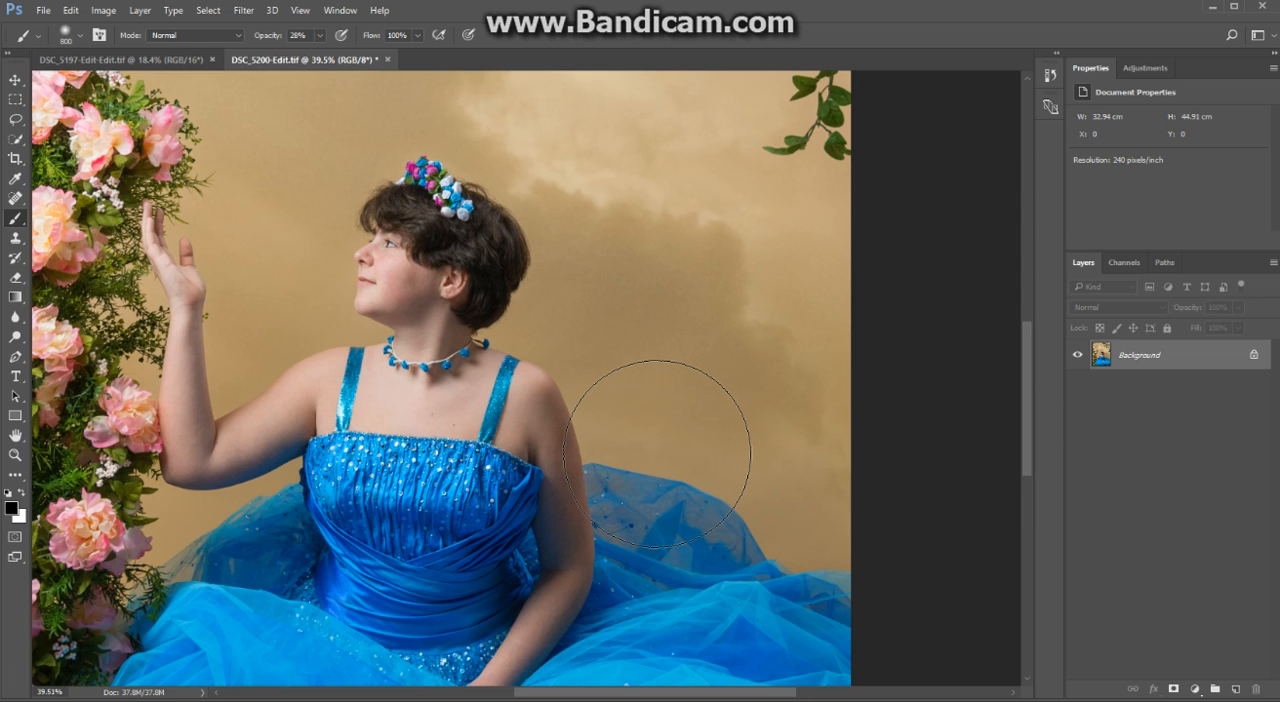
key(ctrl+j)
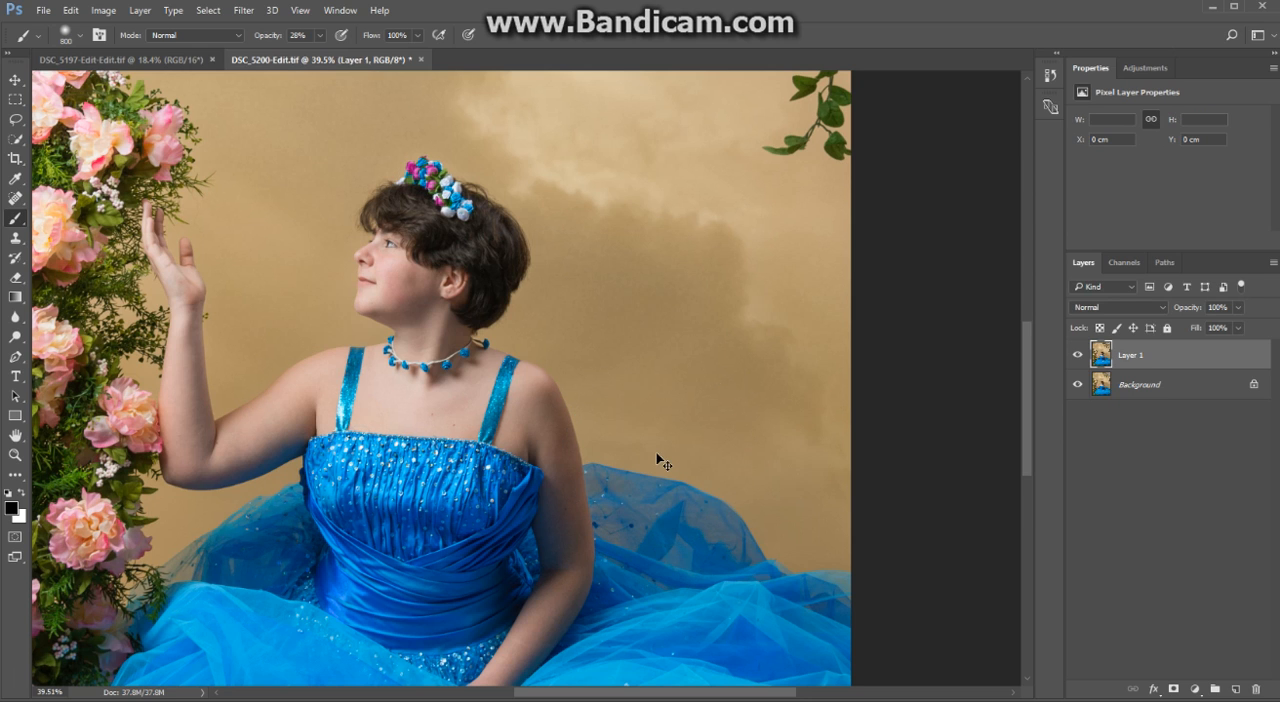
- Apply a Surface Blur to the duplicate layer with a radius of 31 pixels and a threshold of 45 levels
click(243, 10)
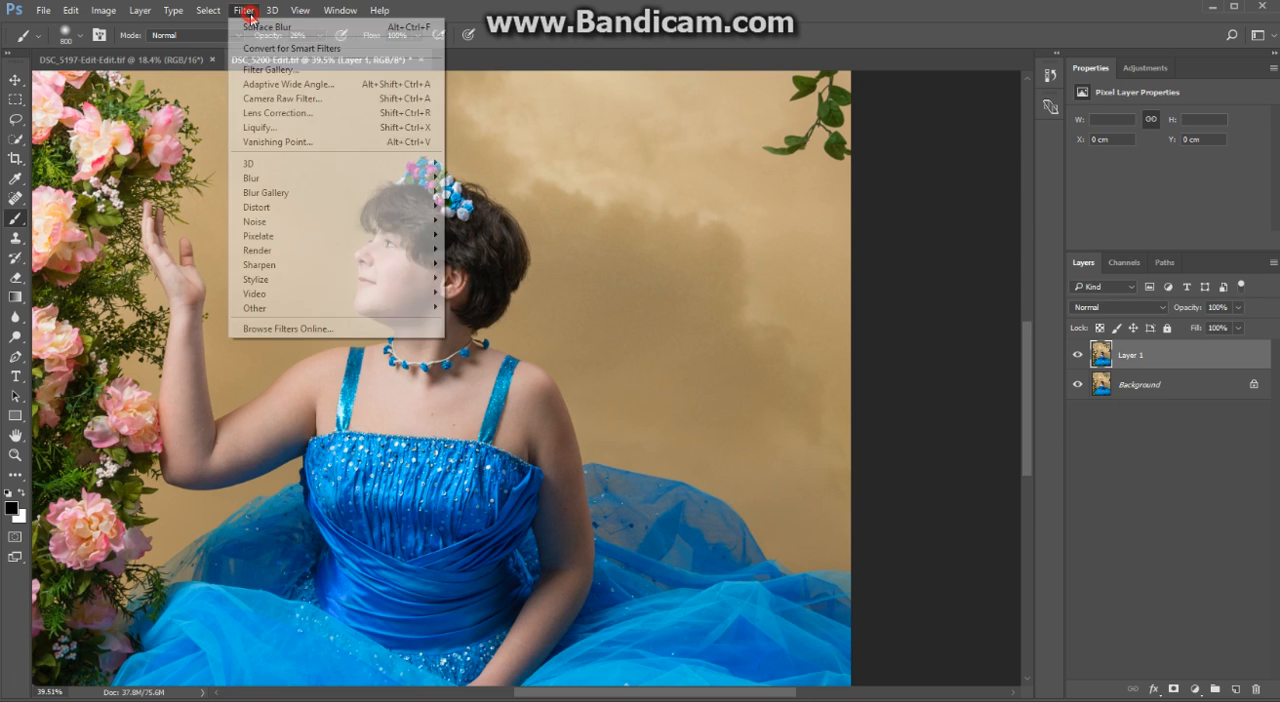
mouse_move(268, 180)
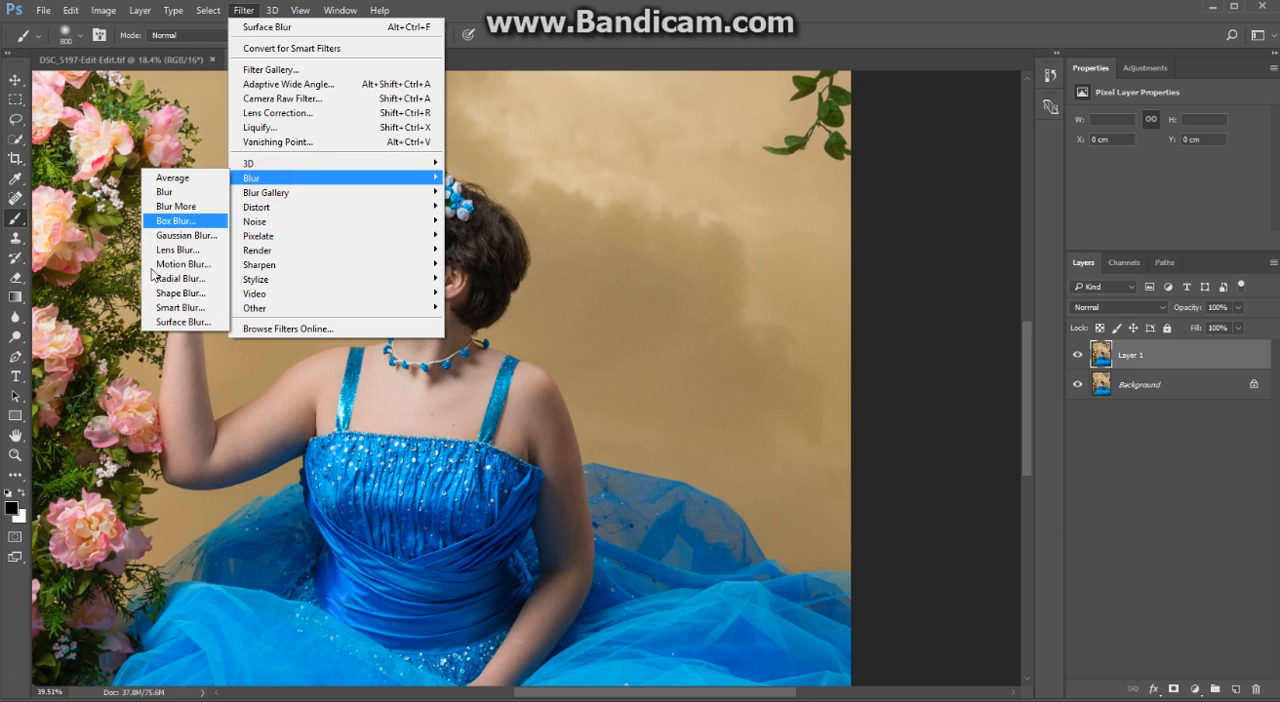
click(170, 324)
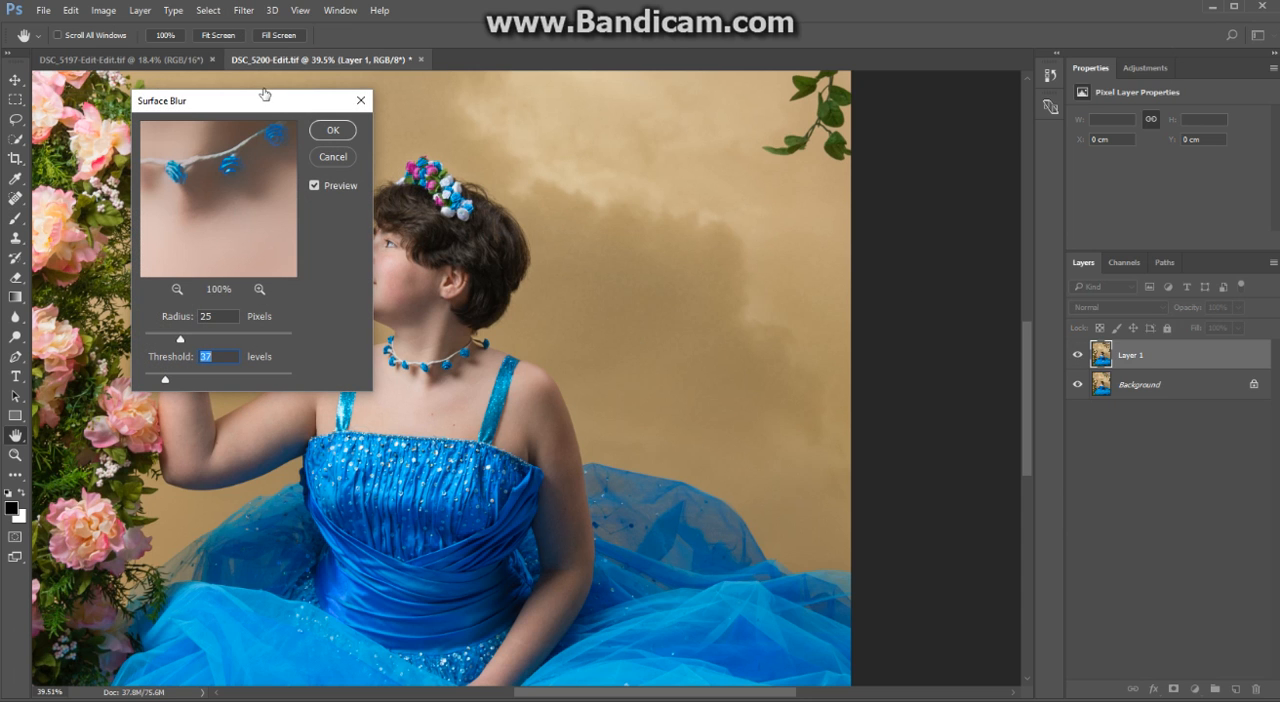
drag(264, 94, 212, 63)
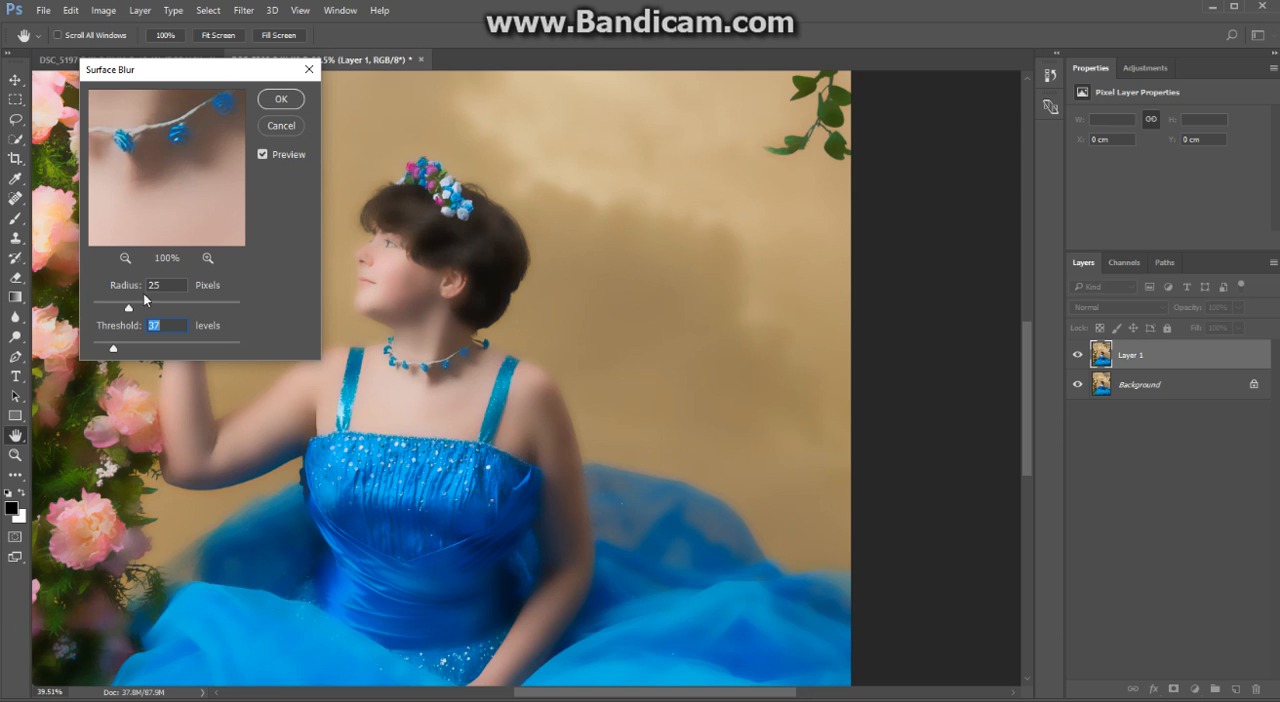
click(138, 303)
click(119, 347)
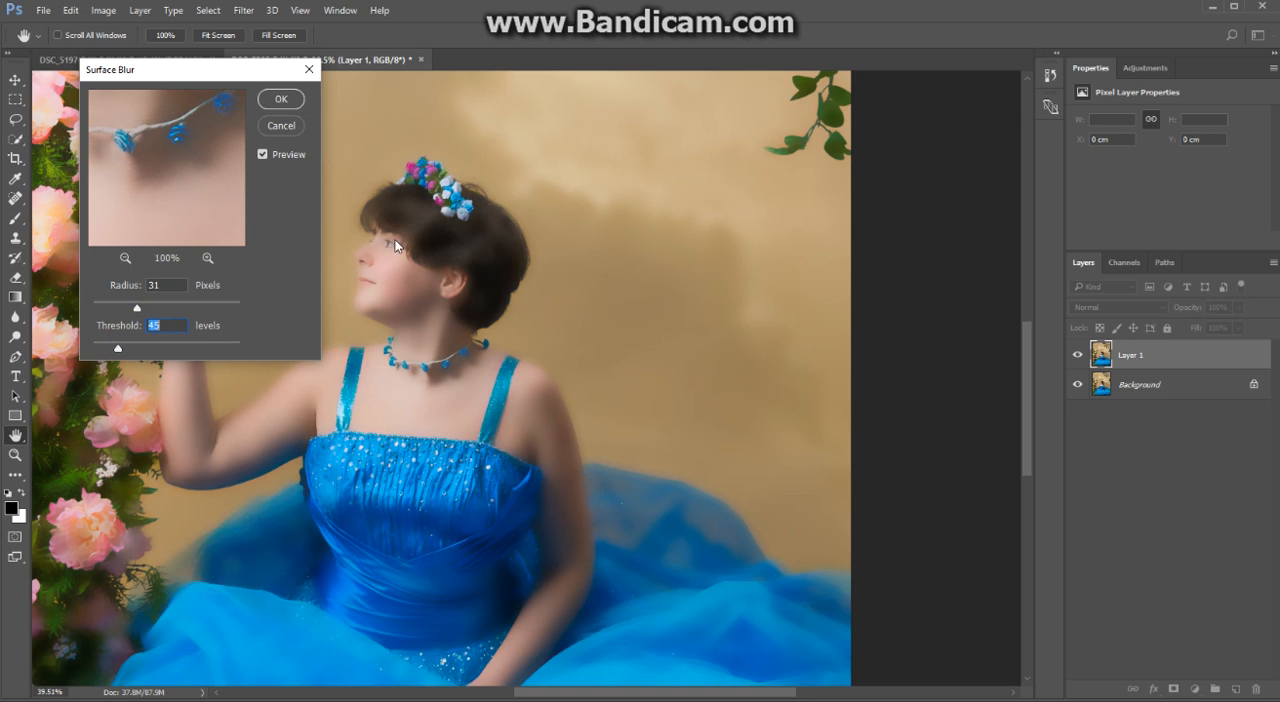
click(277, 100)
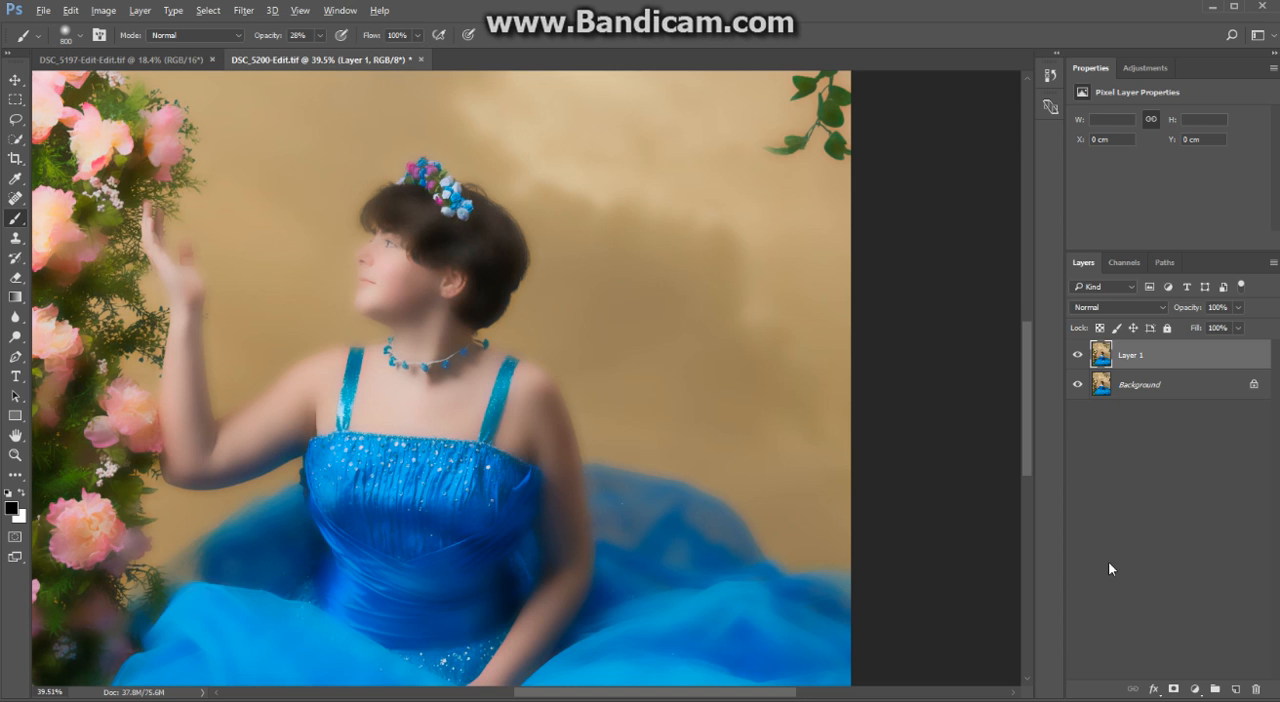
- Add a black layer mask to the blurred layer and set up a white 150 px brush at 27% opacity
alt+click(1174, 690)
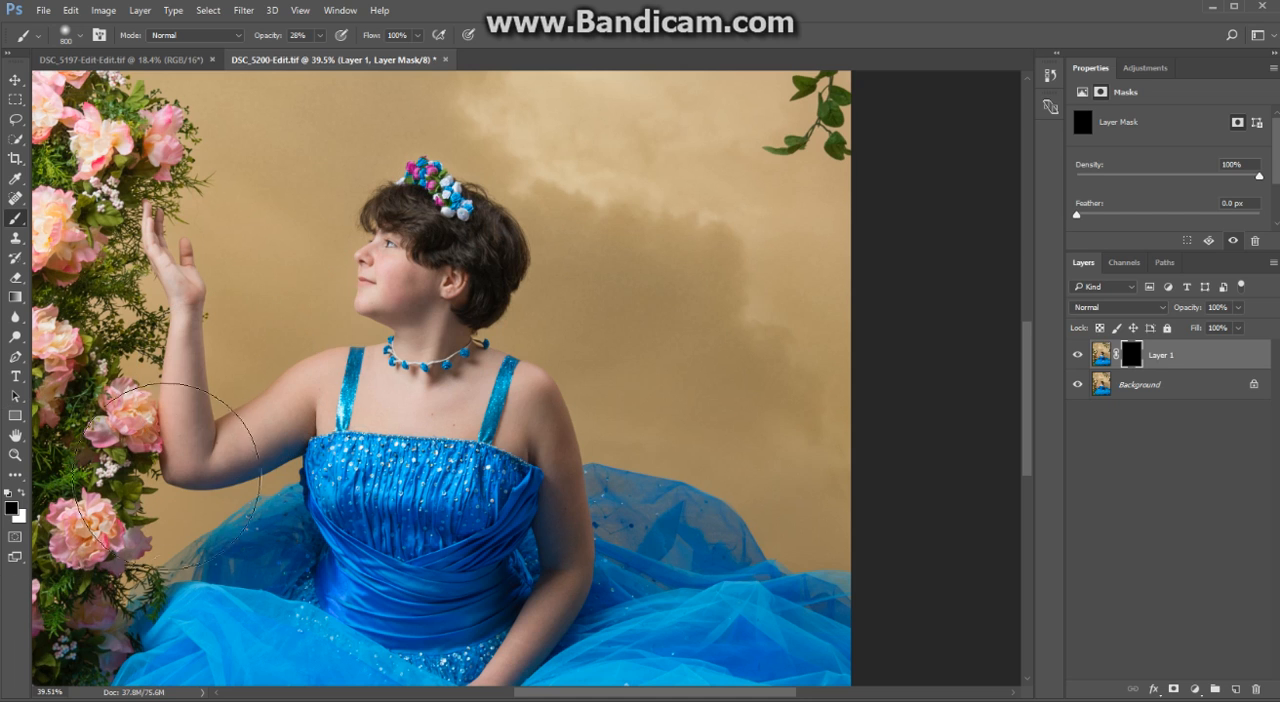
key(x)
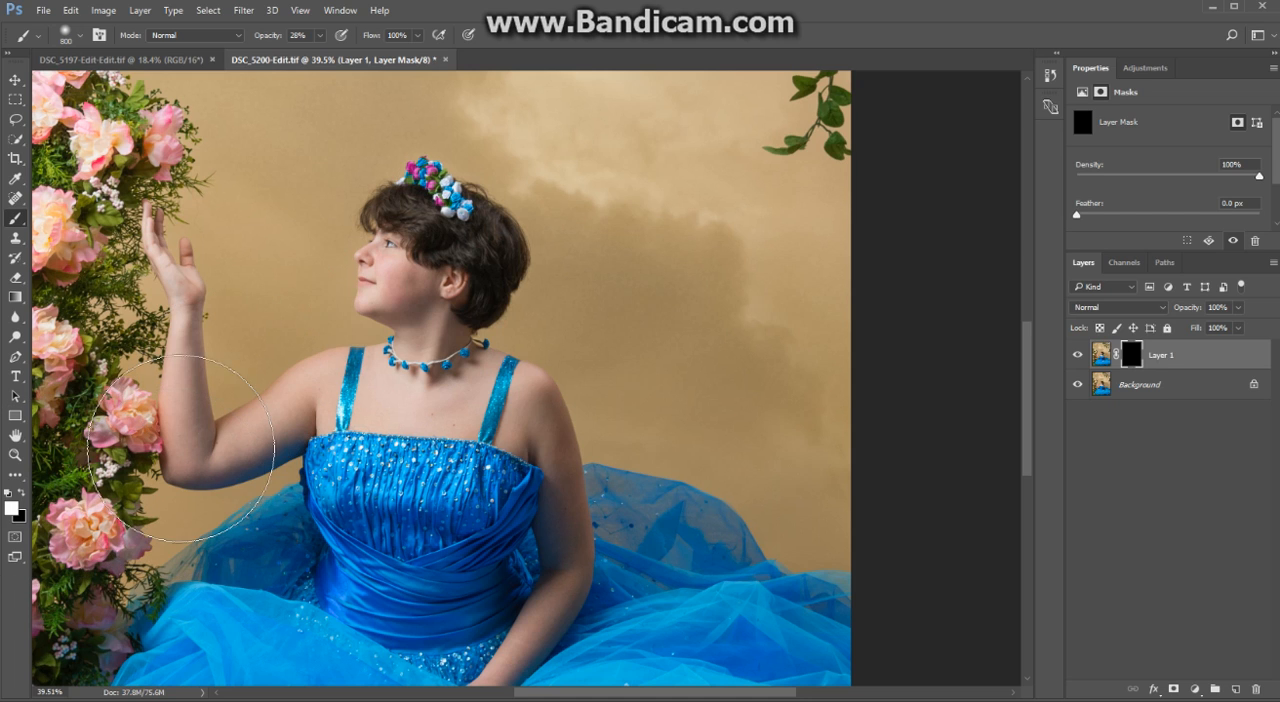
click(267, 38)
key(BackSpace)
drag(270, 38, 271, 38)
key(bracketleft)
key(bracketleft)
key(bracketleft)
key(bracketleft)
key(bracketleft)
key(bracketleft)
key(bracketleft)
key(bracketleft)
key(bracketleft)
- Paint the blur in on the mask over the subject's arms, shoulders and upper chest
mouse_move(187, 308)
mouse_down()
mouse_move(170, 419)
mouse_move(192, 464)
mouse_up()
mouse_move(168, 348)
mouse_down()
mouse_move(193, 459)
mouse_move(180, 338)
mouse_move(198, 451)
mouse_move(313, 371)
mouse_move(294, 424)
mouse_move(178, 478)
mouse_up()
mouse_move(334, 382)
mouse_down()
mouse_move(411, 397)
mouse_move(482, 389)
mouse_move(451, 411)
mouse_move(529, 377)
mouse_move(545, 394)
mouse_up()
mouse_move(578, 616)
mouse_down()
mouse_move(563, 591)
mouse_move(518, 653)
mouse_up()
mouse_move(507, 589)
mouse_down()
mouse_move(543, 428)
mouse_move(605, 436)
mouse_move(542, 528)
mouse_up()
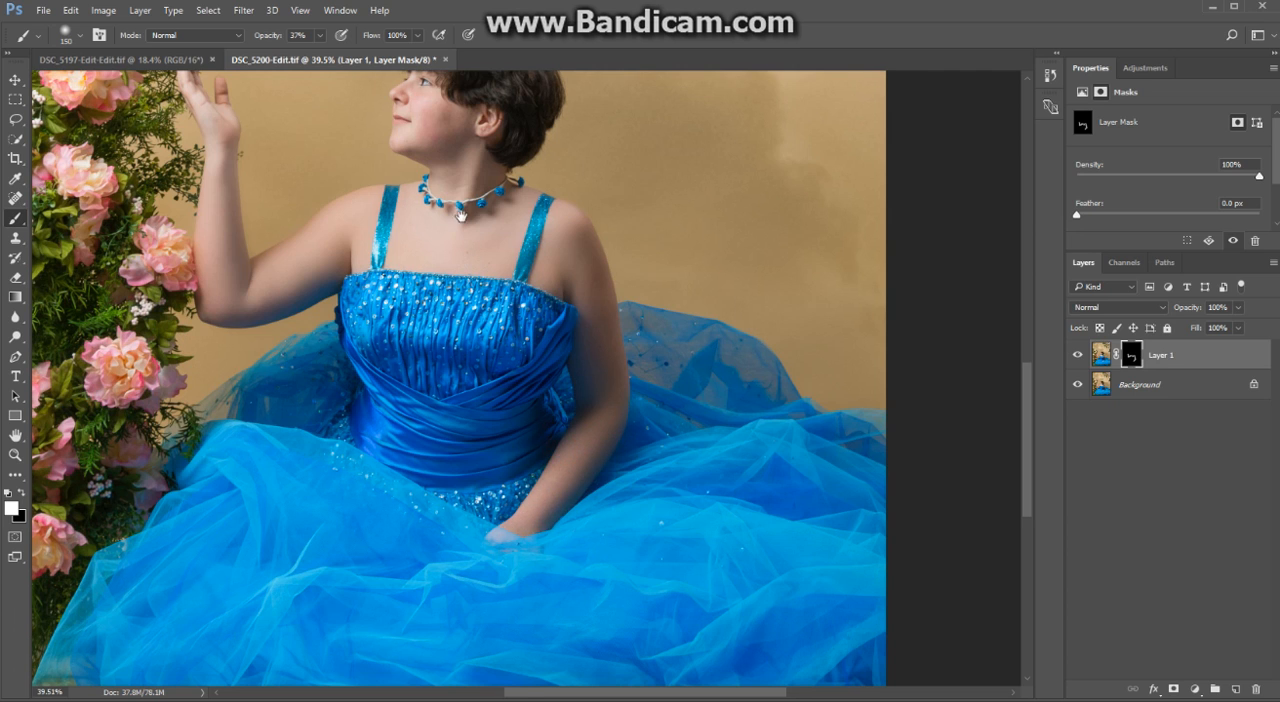
- Reveal the skin blur on the neck, chin and cheek with a 90 px brush at 27% opacity
mouse_move(460, 215)
mouse_down()
mouse_move(471, 352)
mouse_move(446, 316)
mouse_up()
scroll(457, 303, up, 9)
scroll(458, 300, up, 1)
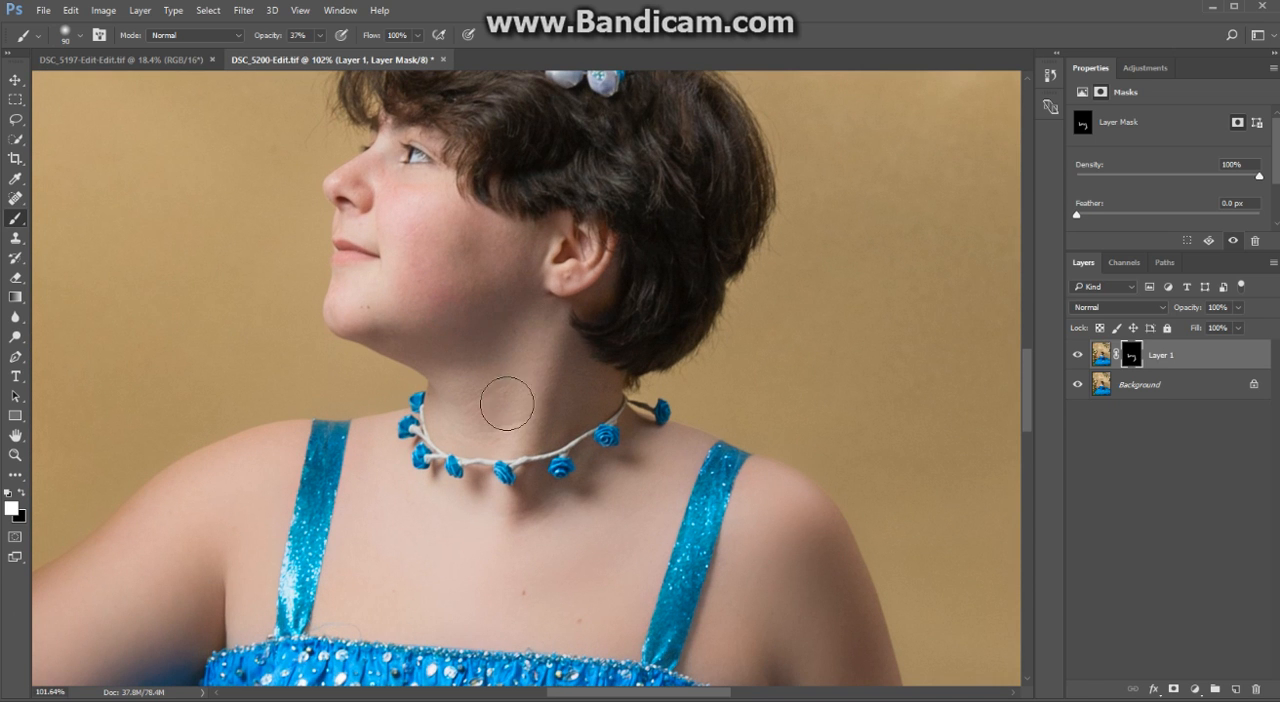
mouse_move(496, 408)
mouse_down()
mouse_move(523, 425)
mouse_move(552, 405)
mouse_move(565, 424)
mouse_move(569, 346)
mouse_up()
drag(609, 411, 598, 463)
click(558, 347)
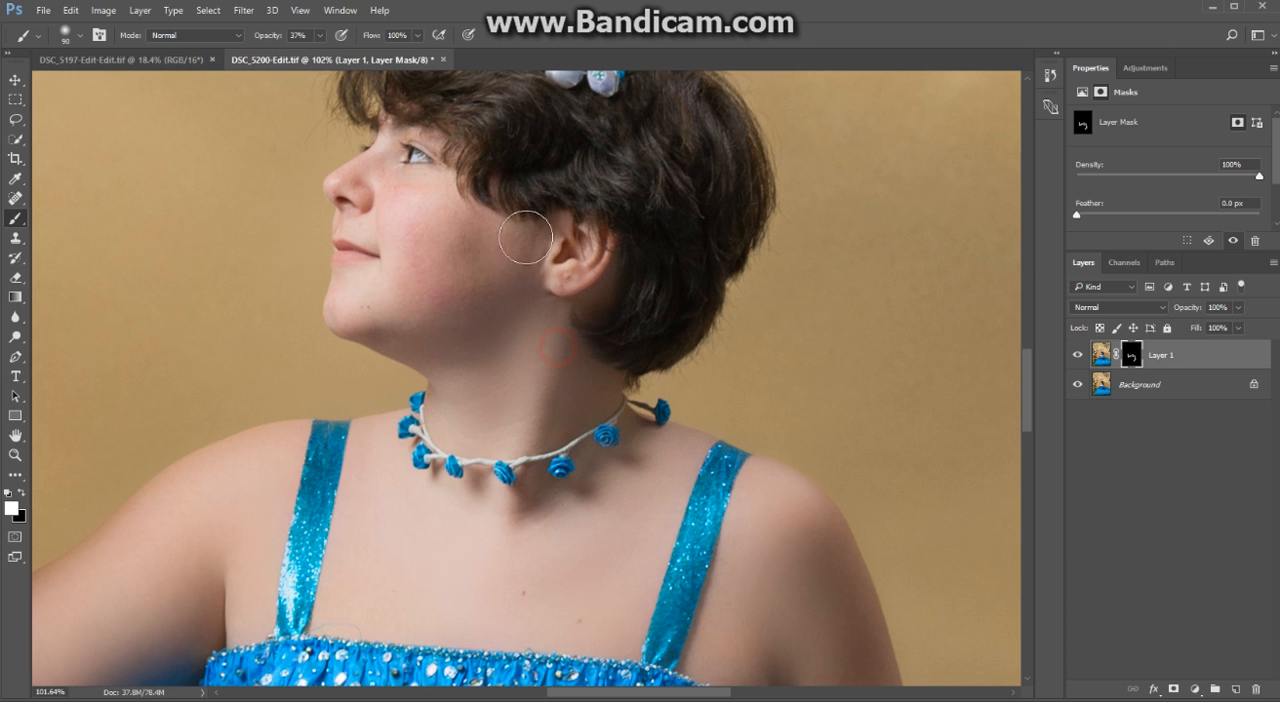
click(348, 302)
click(406, 259)
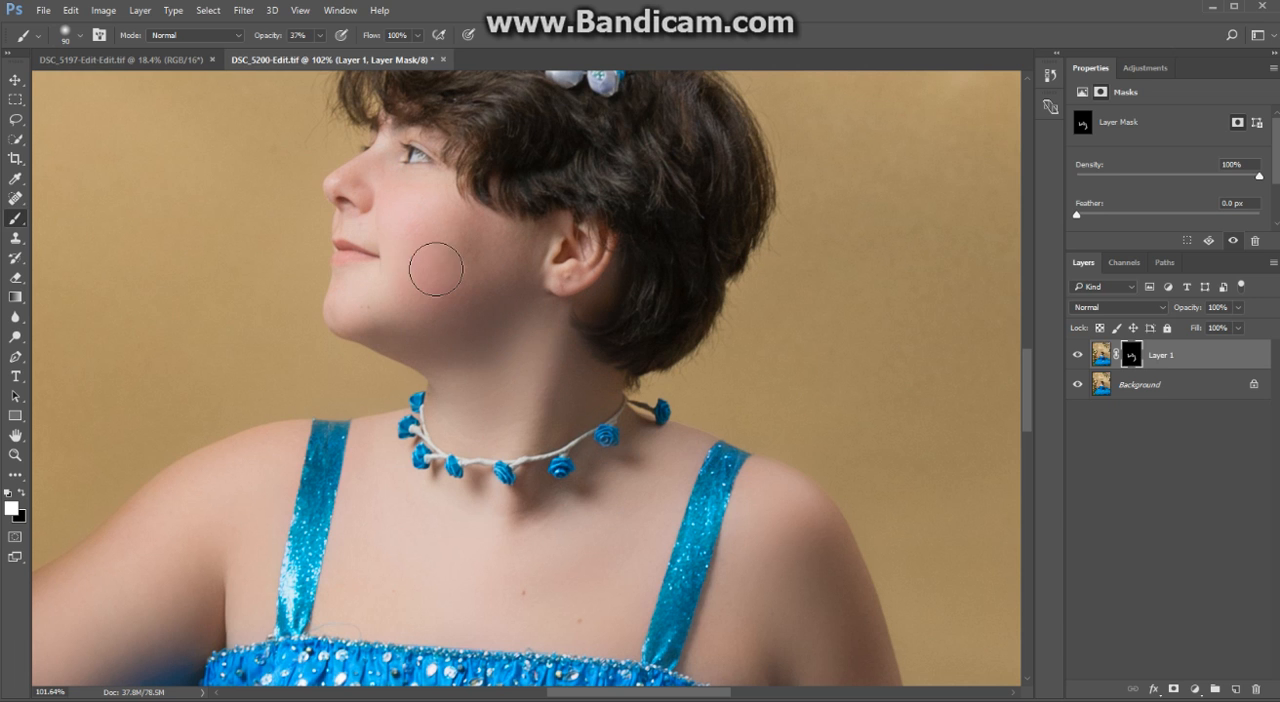
click(469, 229)
- Merge the visible layers and save the DSC_5200-Edit.tif file
scroll(521, 500, down, 4)
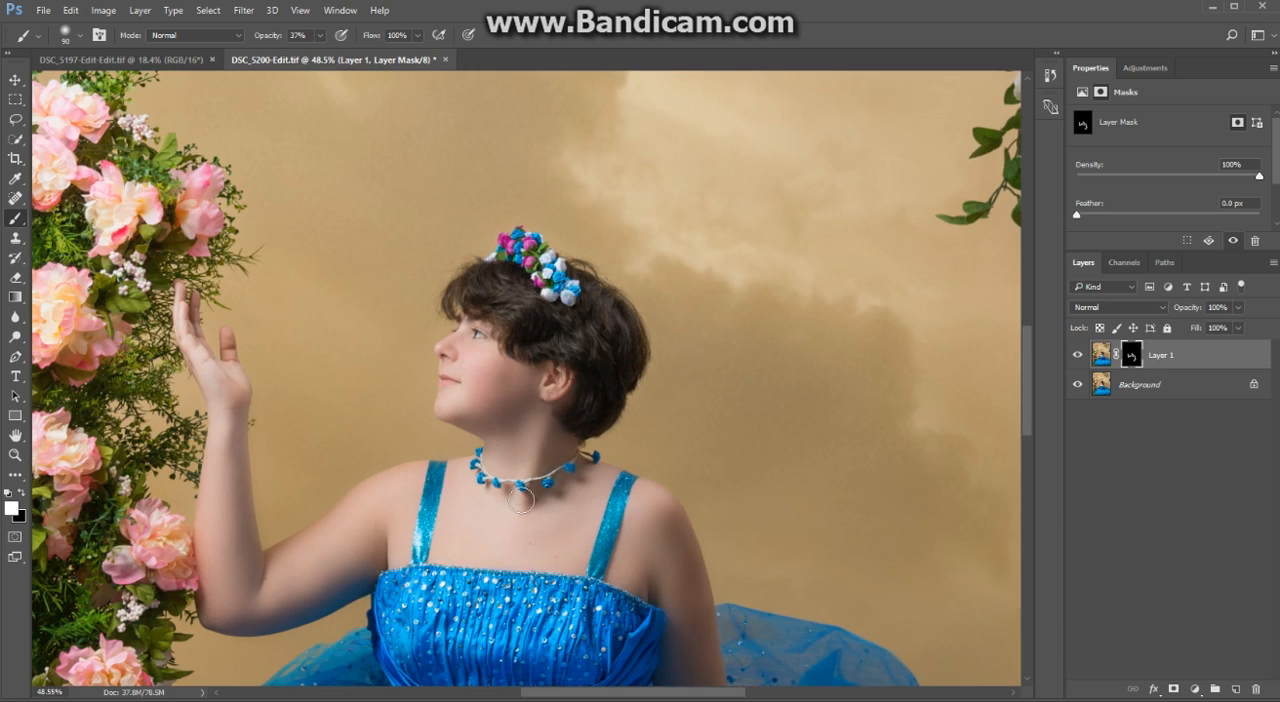
scroll(521, 500, down, 1)
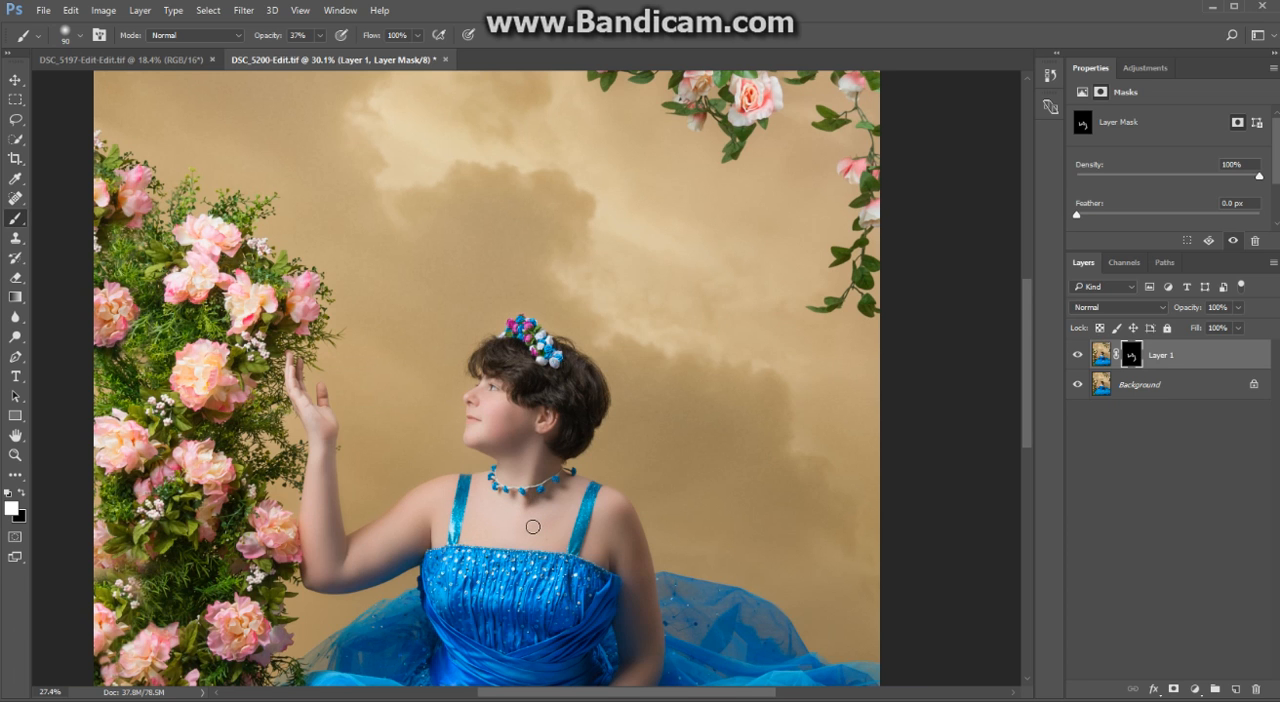
scroll(539, 525, down, 2)
click(137, 12)
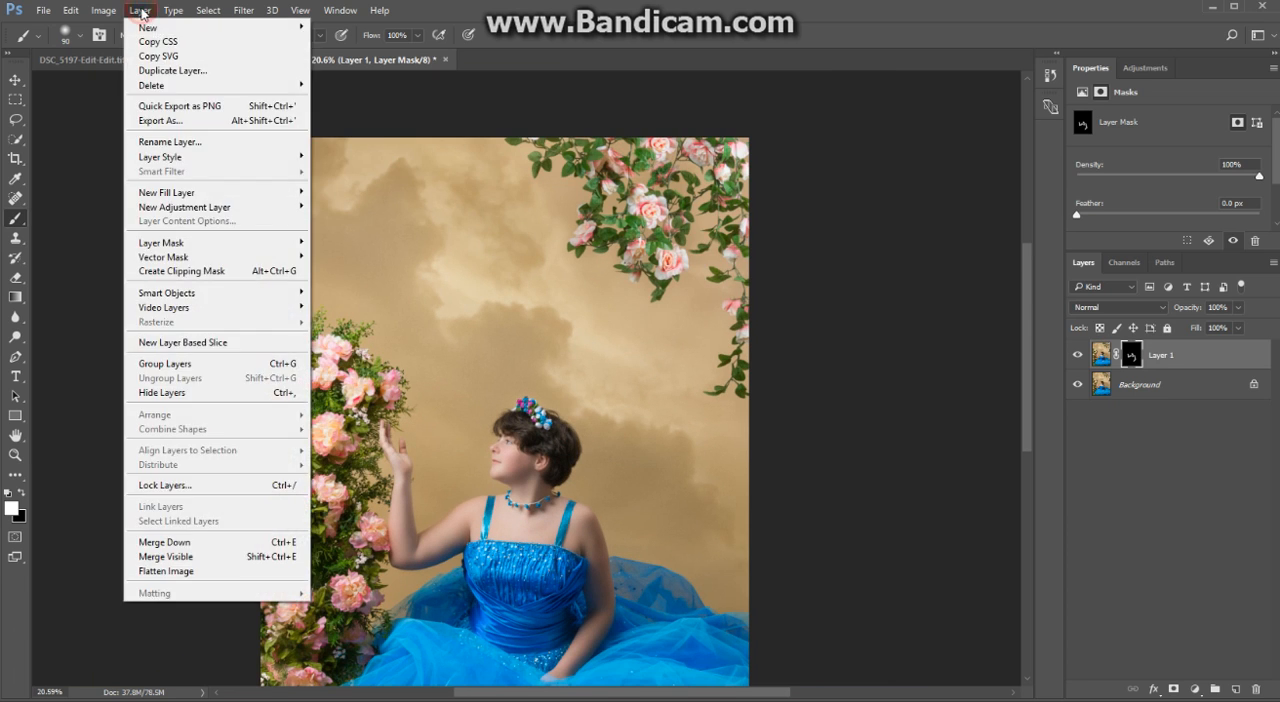
click(174, 557)
click(43, 10)
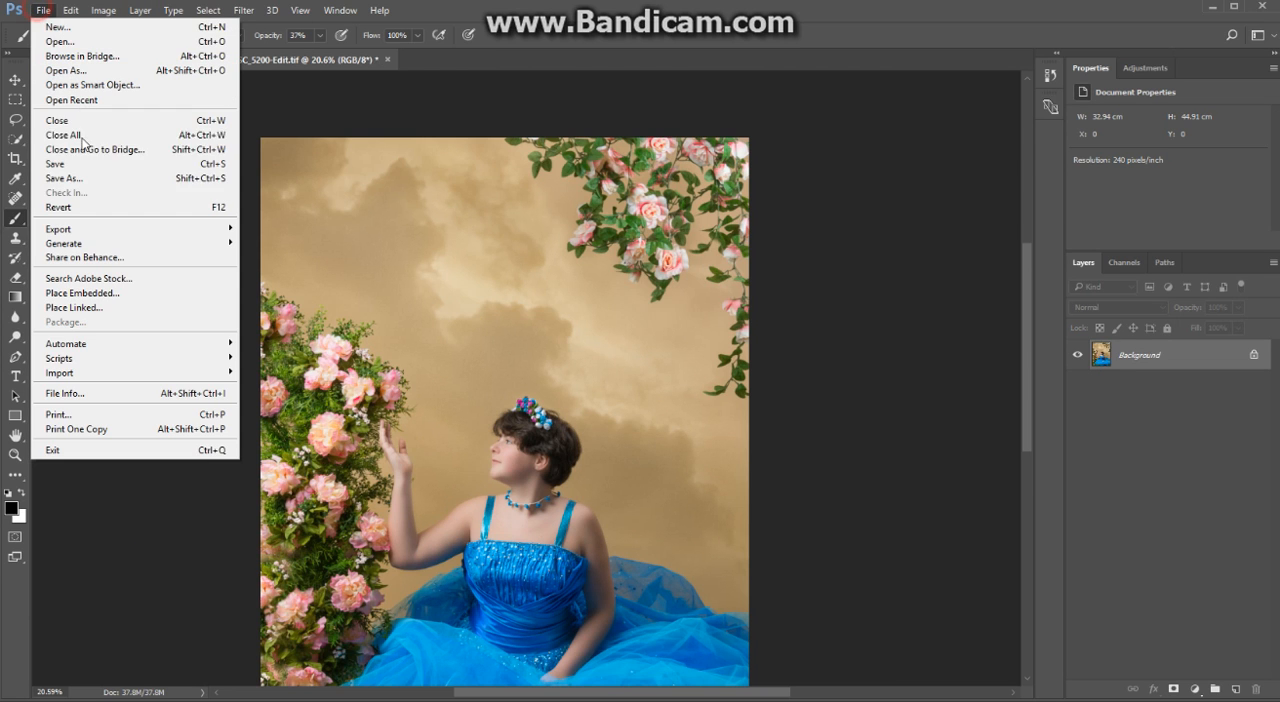
click(80, 164)
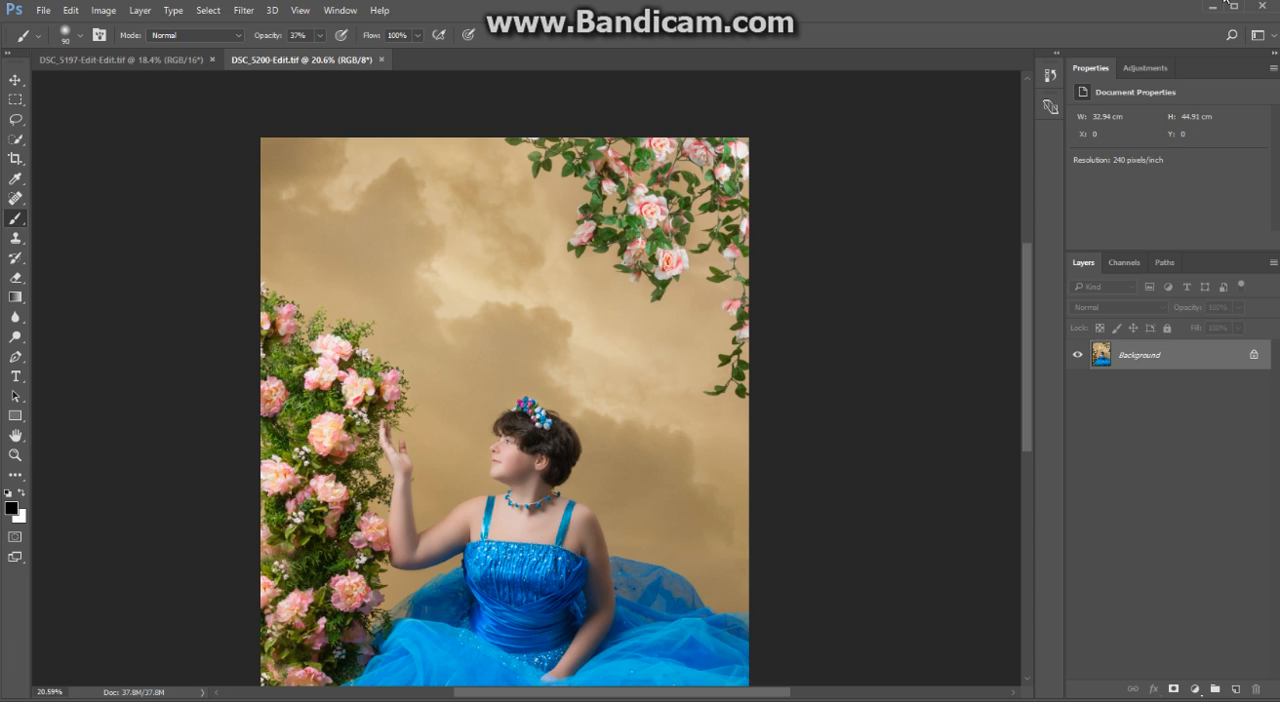
- Switch to Lightroom and view the subject's face in DSC_5200-Edit.tif at 1:1
click(1226, 4)
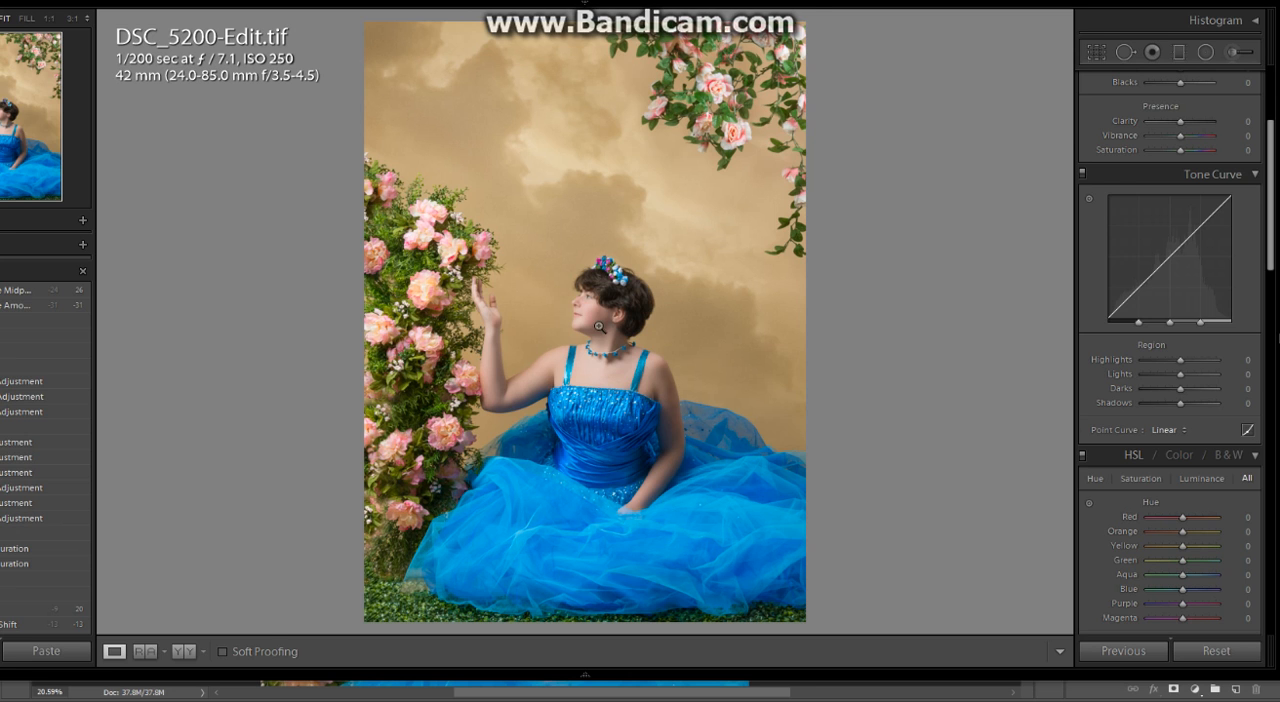
click(960, 420)
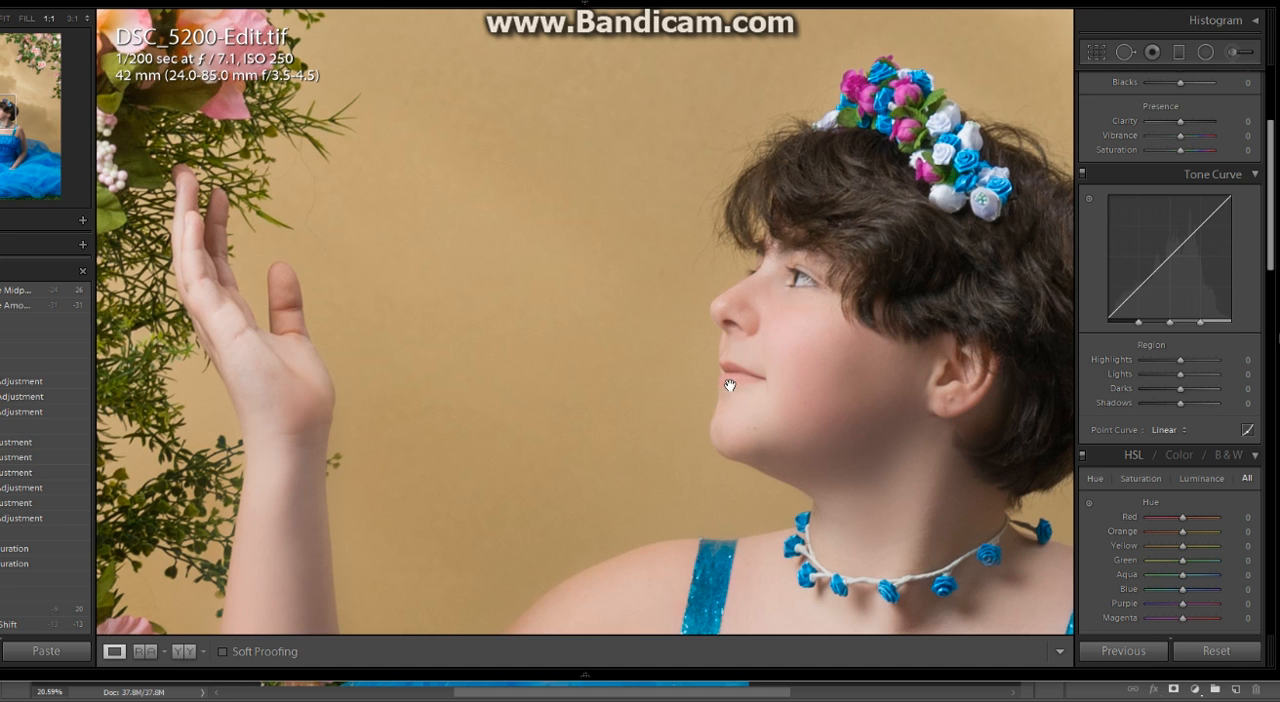
drag(721, 342, 497, 291)
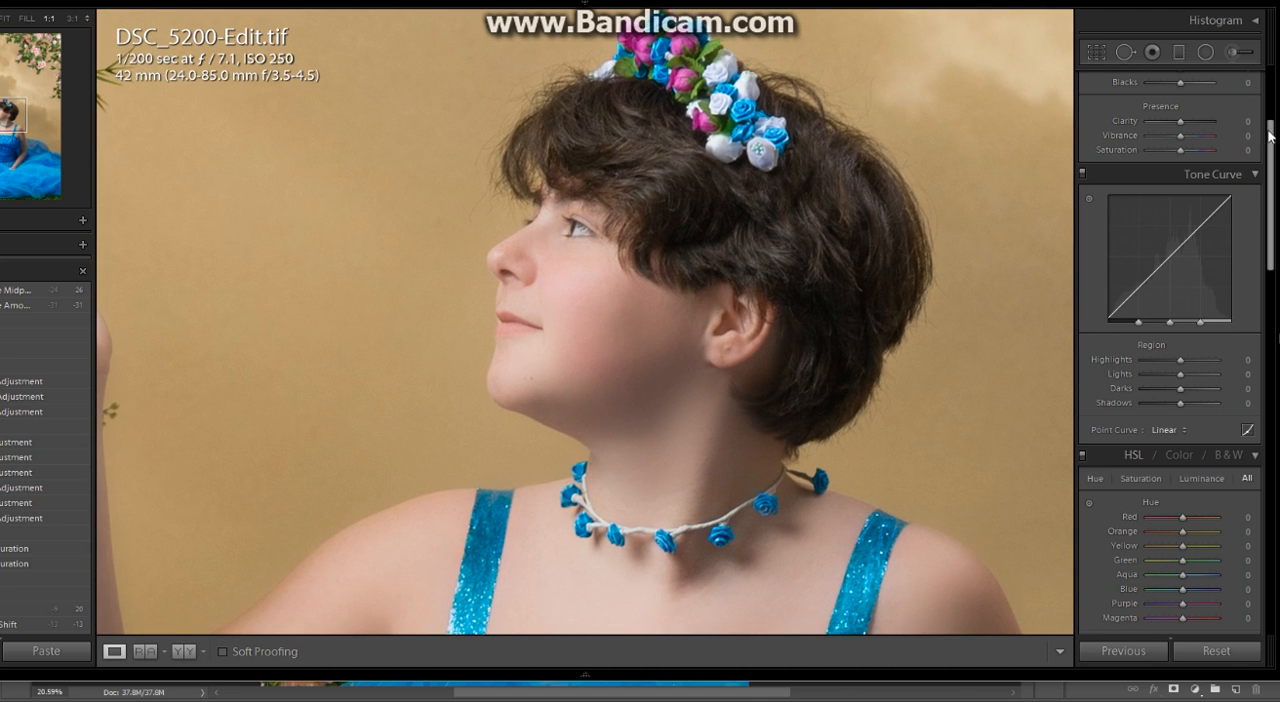
scroll(1245, 130, up, 3)
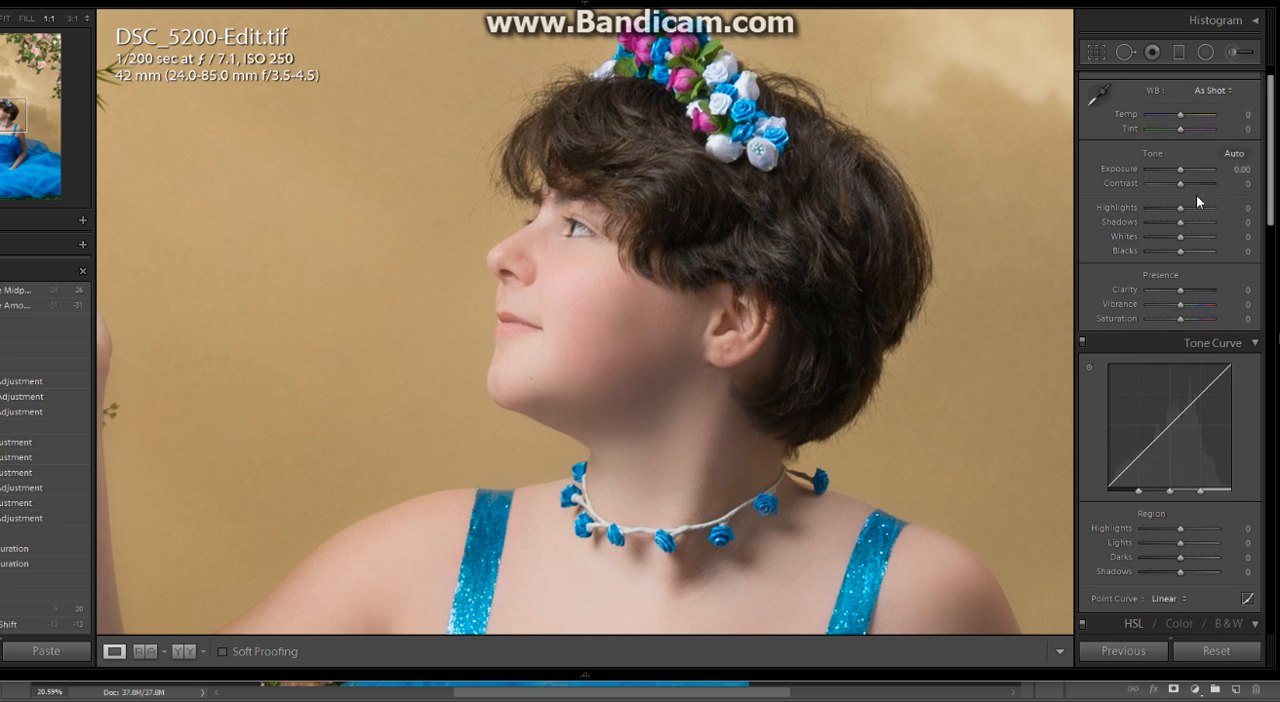
- Start a new Adjustment Brush with its effect sliders reset and a pink tint of hue 349 and saturation 21%
click(1234, 52)
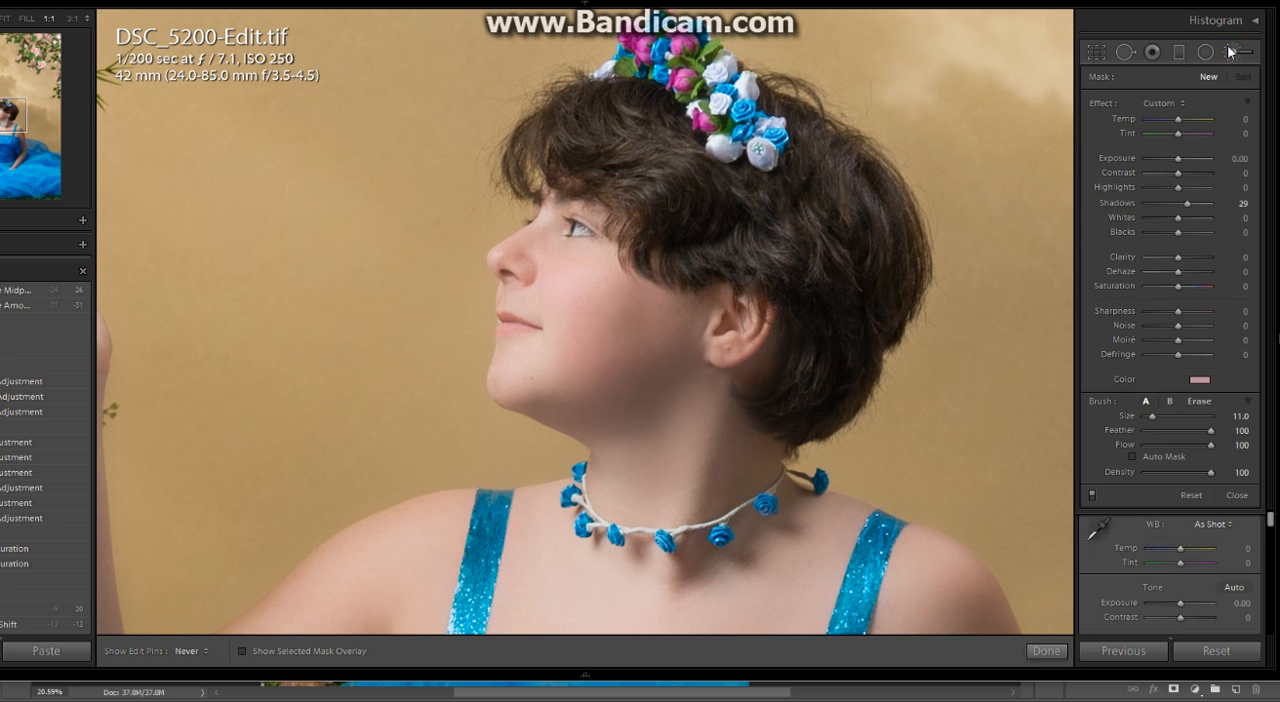
double_click(1104, 103)
click(1197, 381)
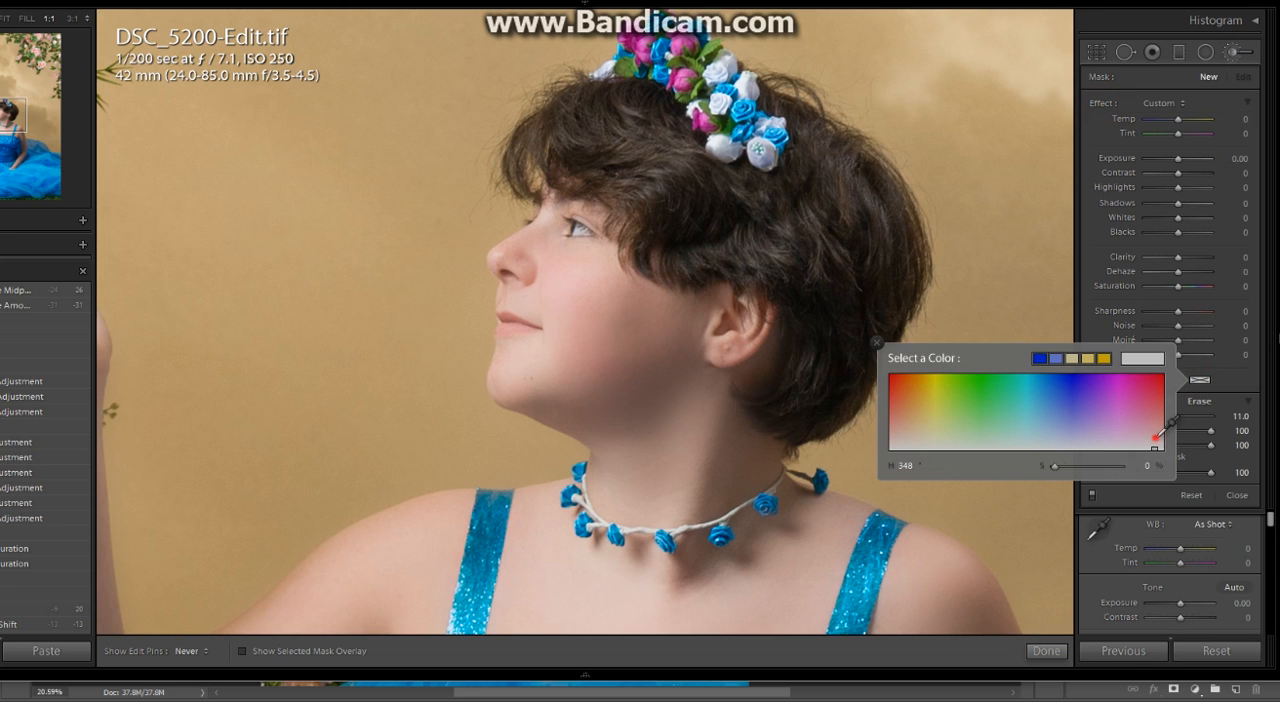
click(1156, 438)
drag(1155, 435, 1156, 432)
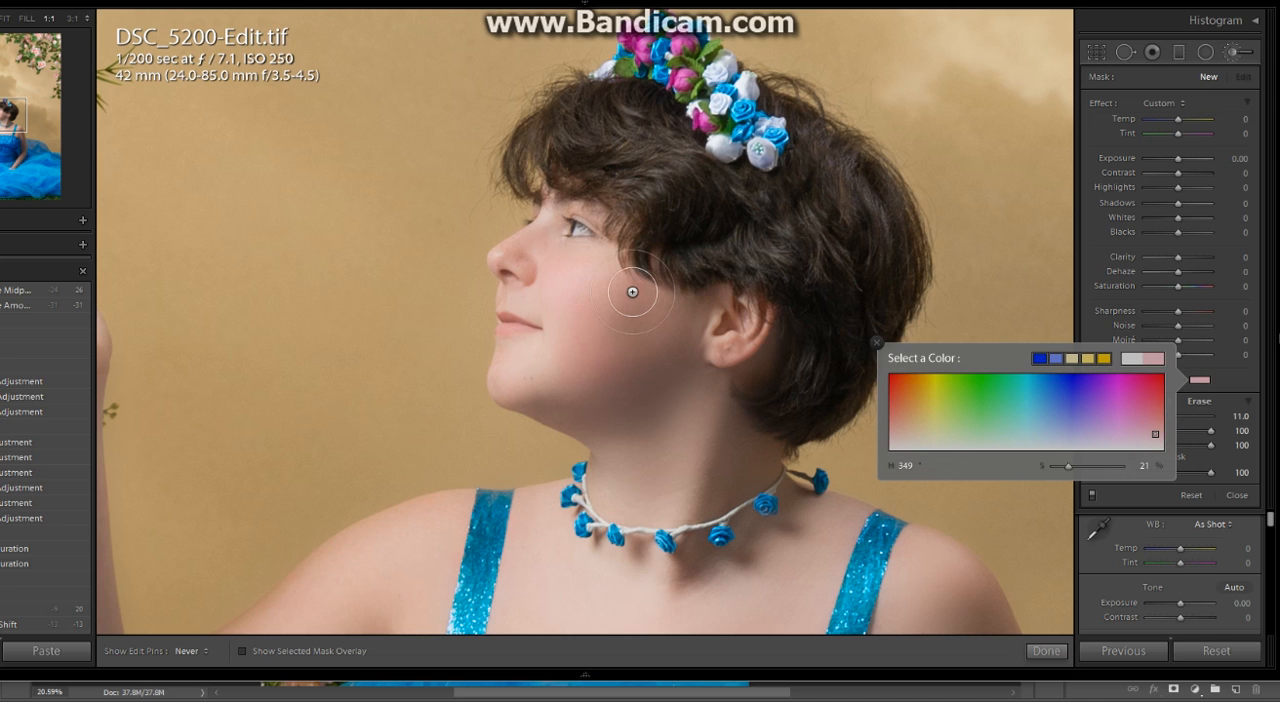
click(1201, 380)
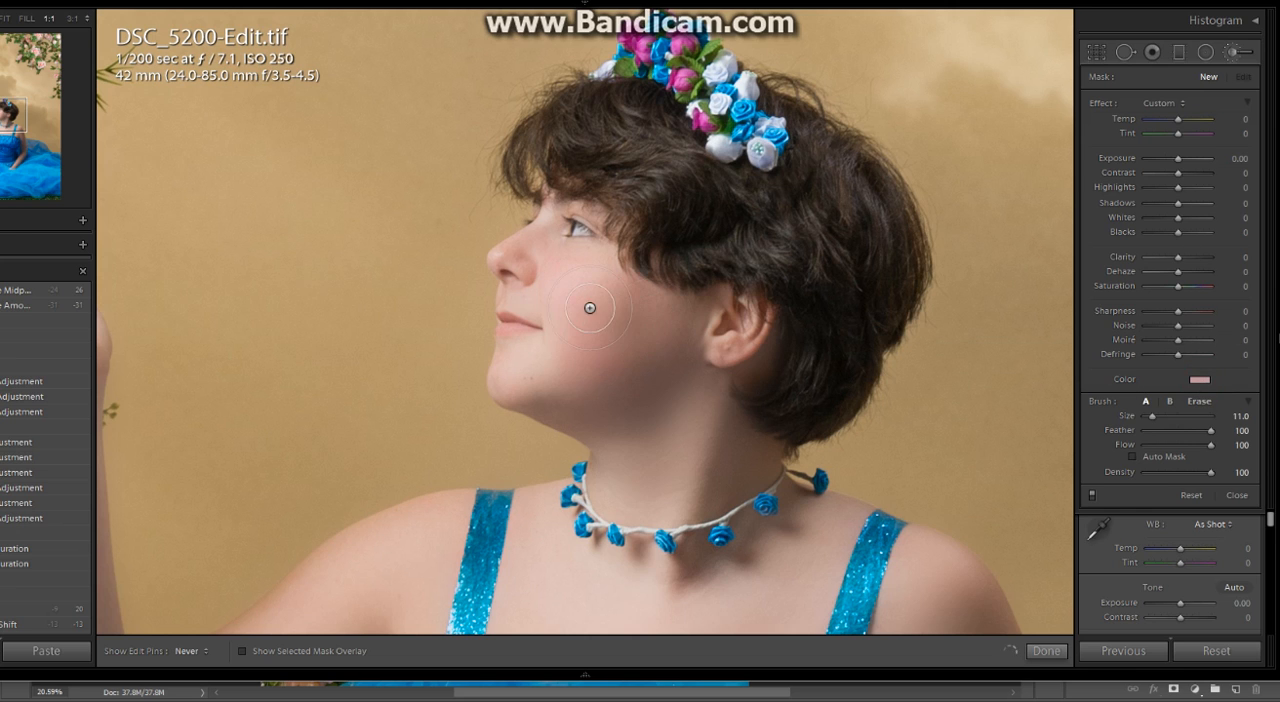
- Paint the pink tint over the subject's cheek as blush, reducing the brush size from 11.0 to 5.0 for finer touches
mouse_move(588, 305)
mouse_down()
mouse_move(634, 316)
mouse_move(703, 380)
mouse_move(666, 340)
mouse_up()
click(571, 281)
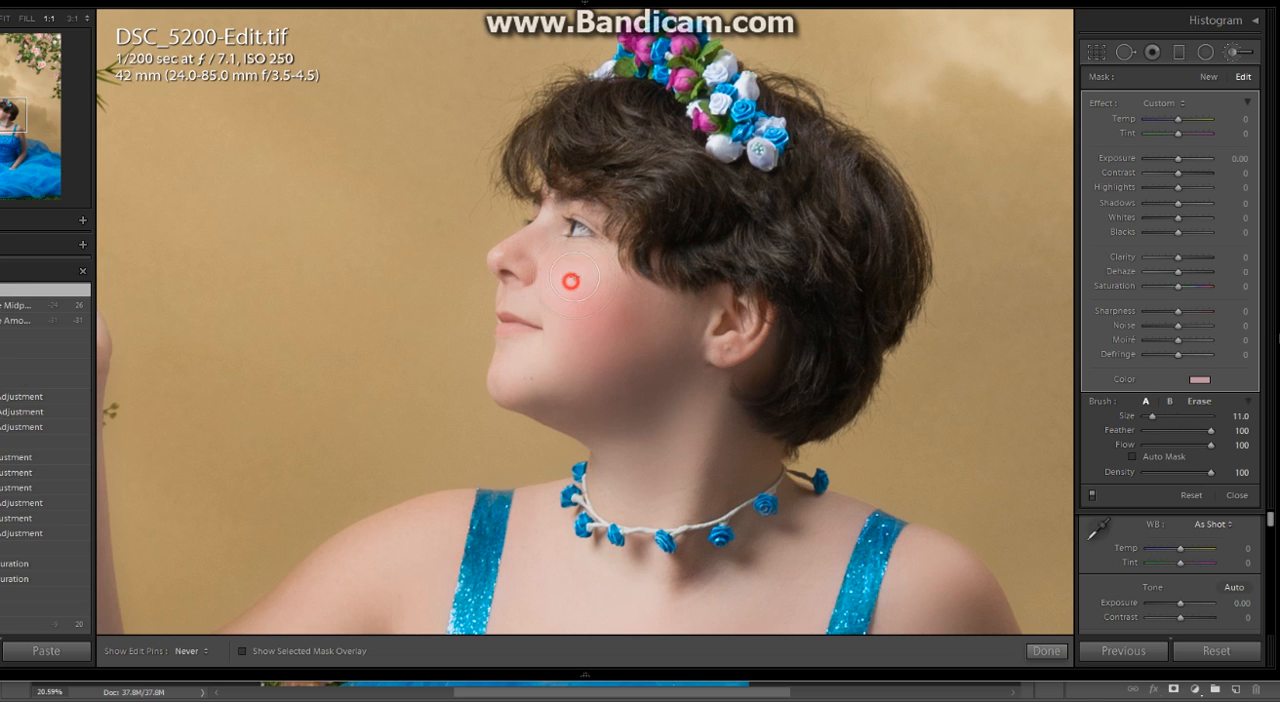
scroll(517, 317, down, 2)
scroll(507, 322, down, 1)
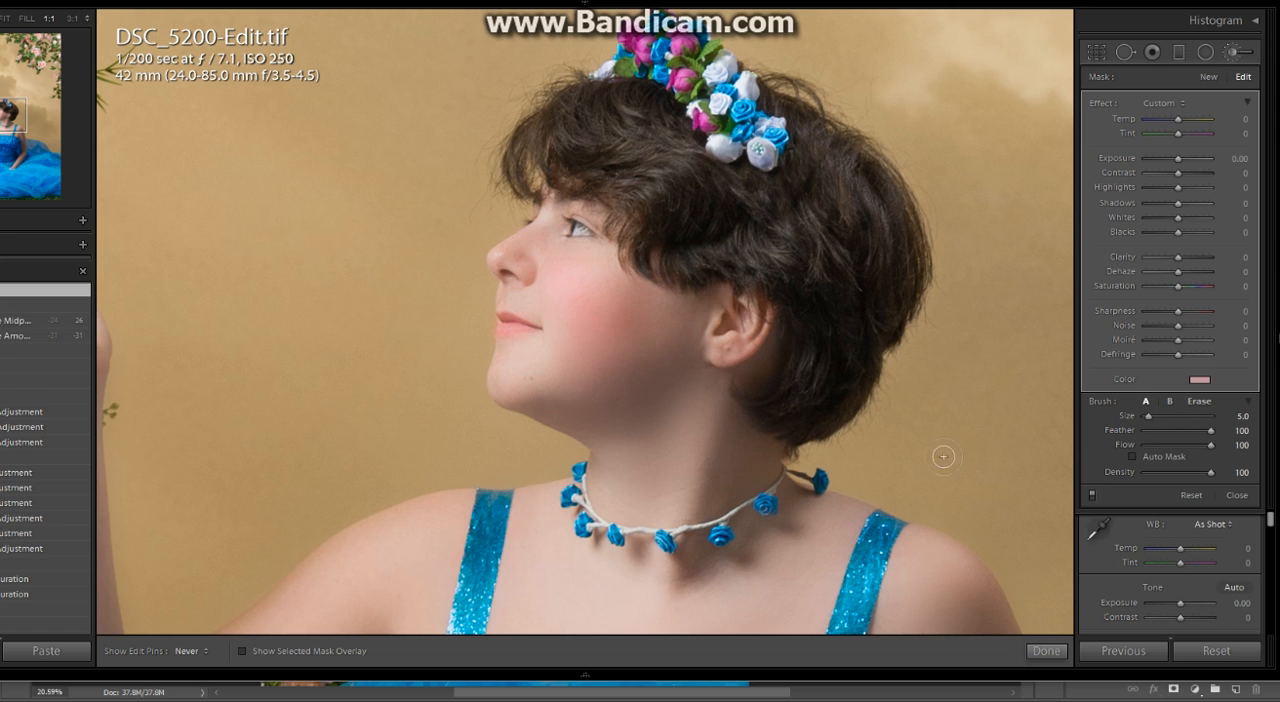
click(649, 309)
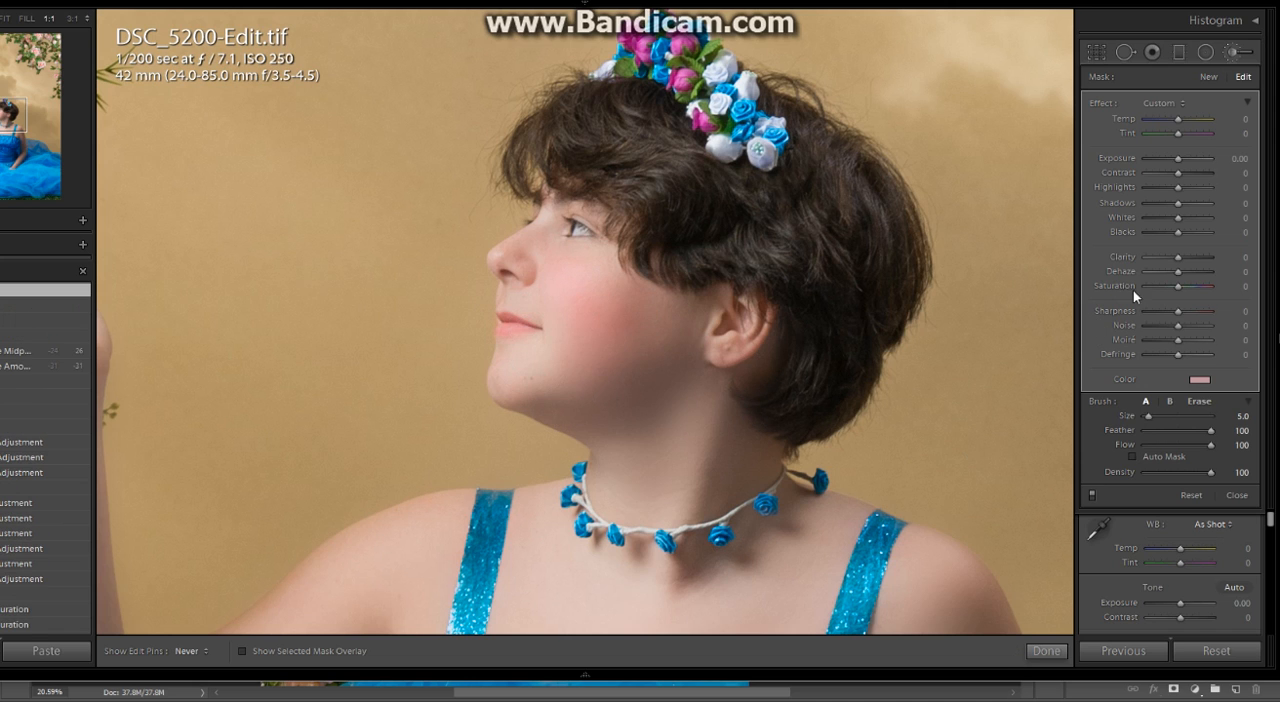
- Lower the saturation of the blush's tint colour to 17%
click(1205, 382)
click(1188, 388)
click(1197, 383)
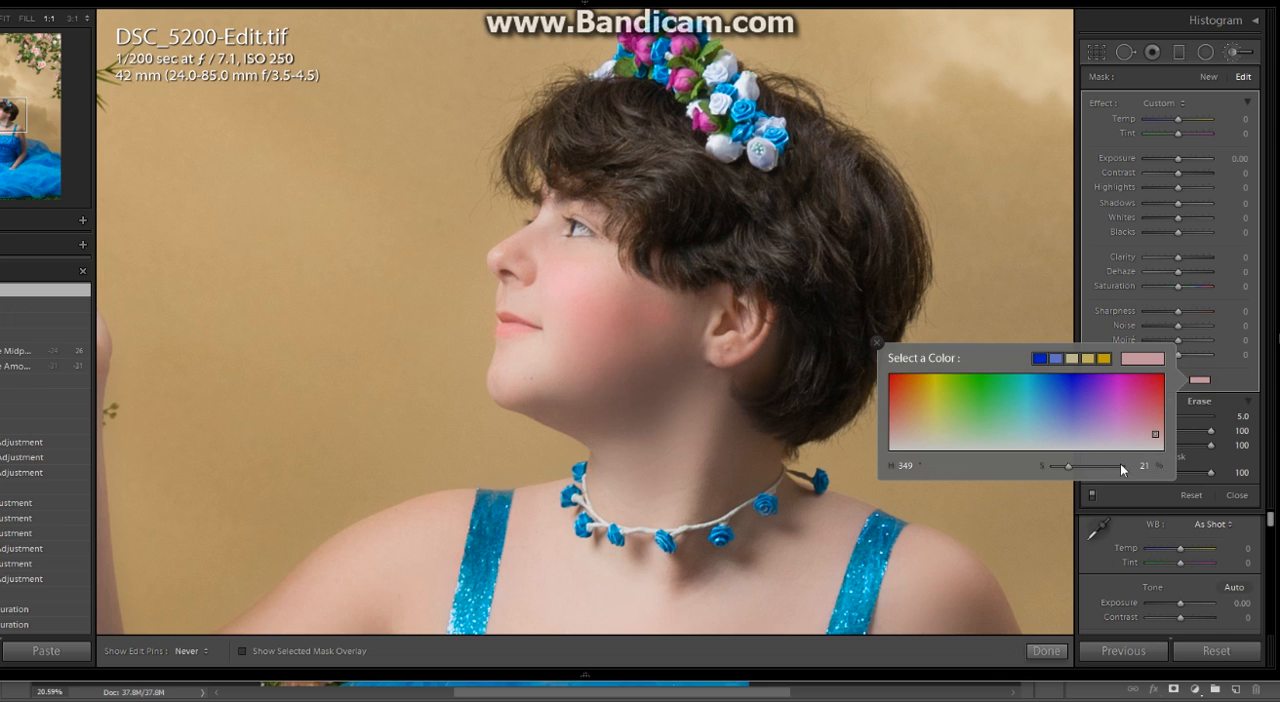
click(1067, 467)
drag(1065, 466, 1064, 466)
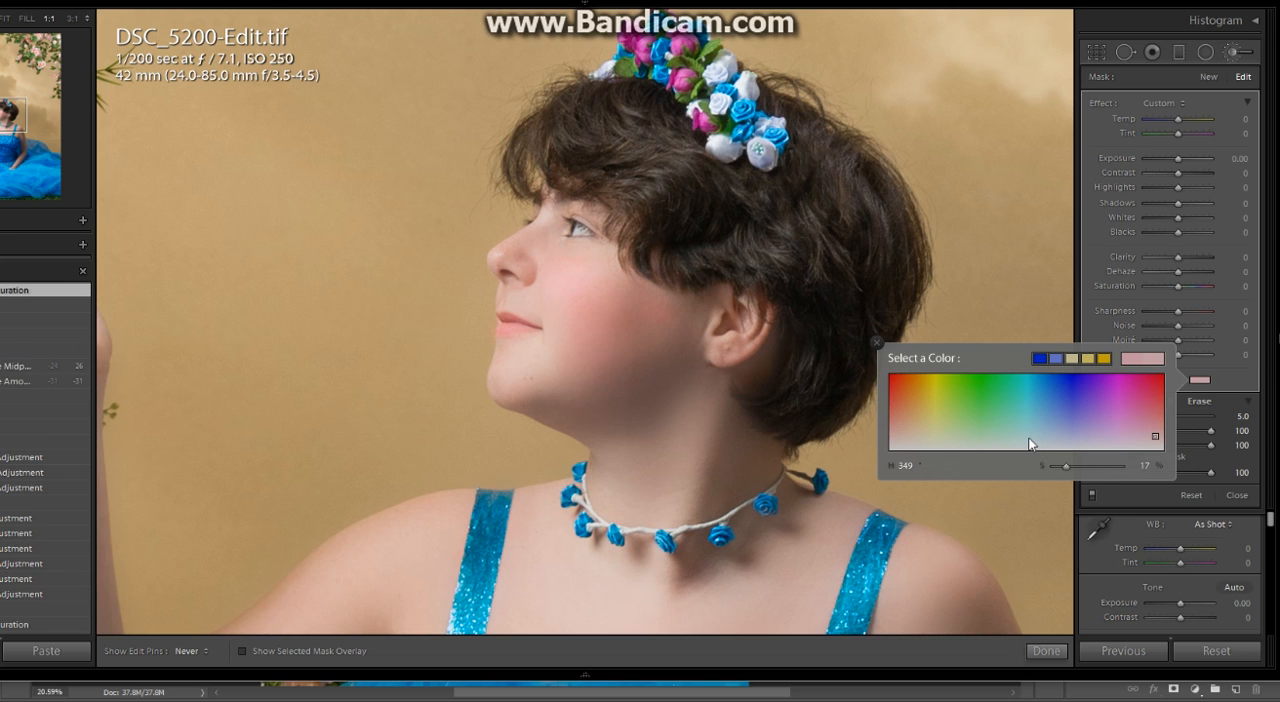
click(1248, 396)
- Erase excess blush around the cheek's outer edge and jaw with the eraser brush at feather 79 and flow 56, enlarging it to 12.0
click(1182, 450)
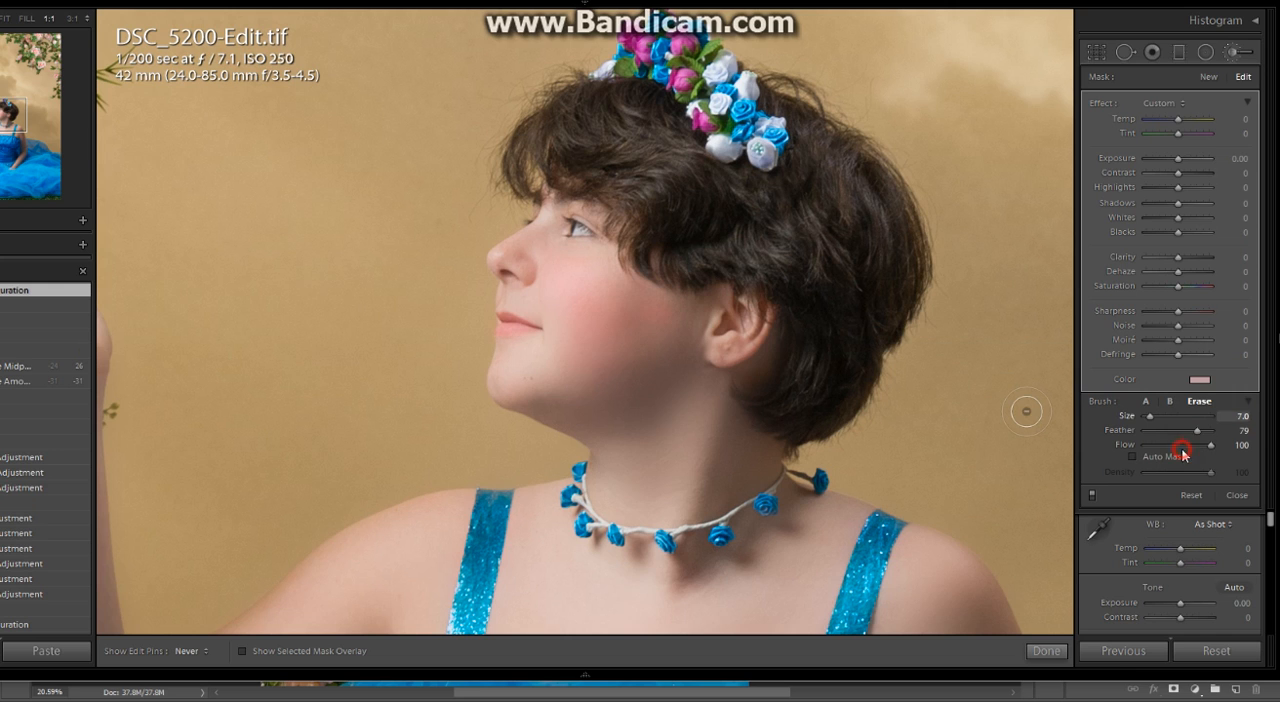
click(1182, 446)
scroll(631, 343, up, 5)
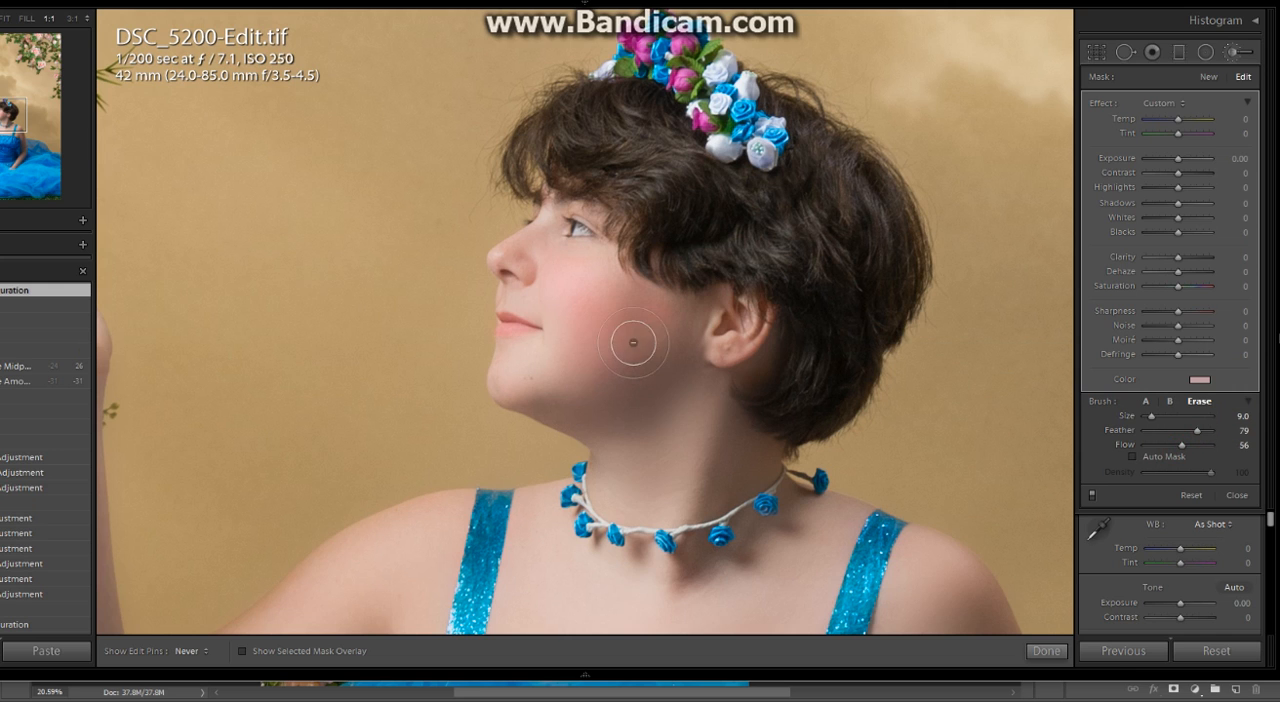
click(658, 306)
drag(665, 450, 669, 396)
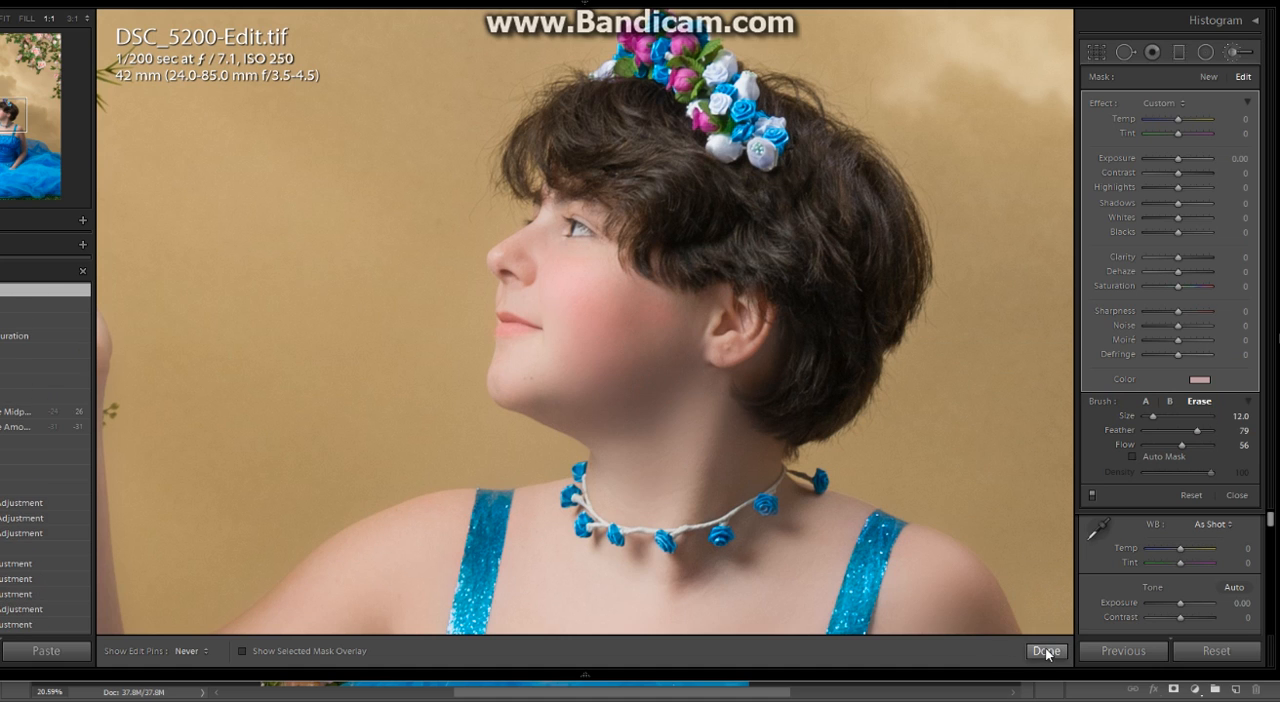
- Brighten the hair with a new, reset Adjustment Brush at size 10.0, using shadows 31 and clarity 12
click(1212, 80)
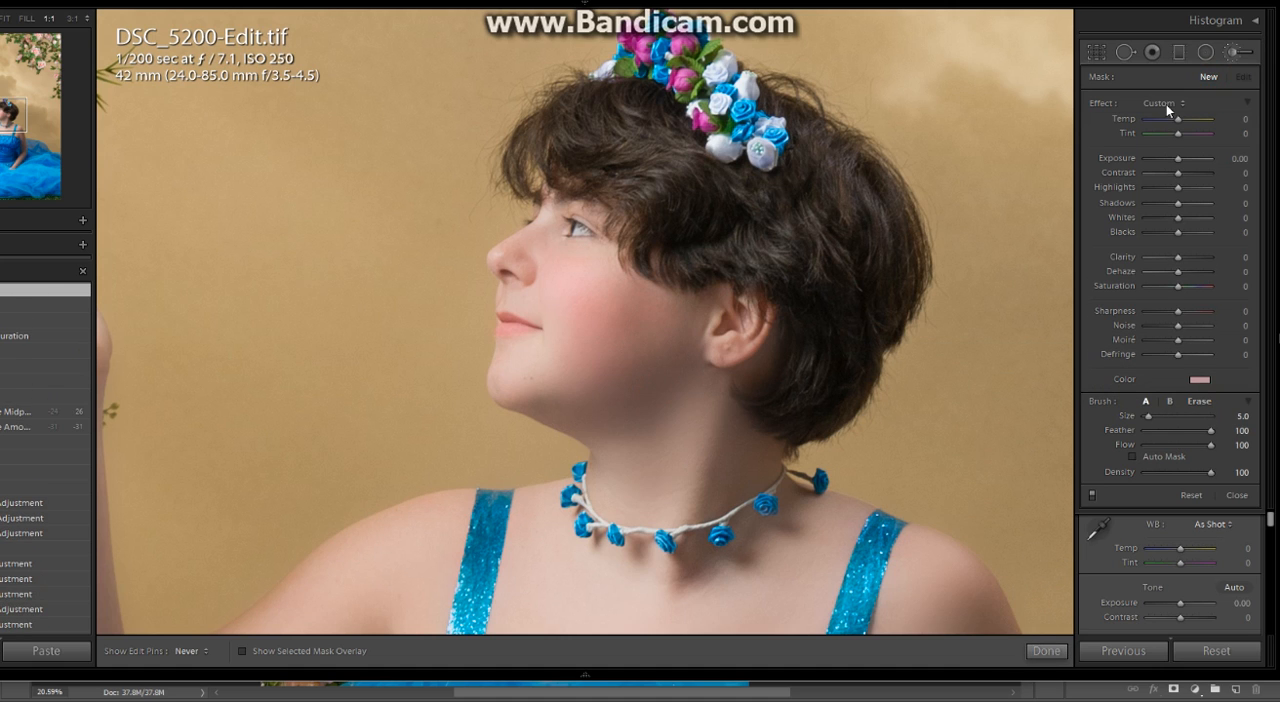
double_click(1098, 104)
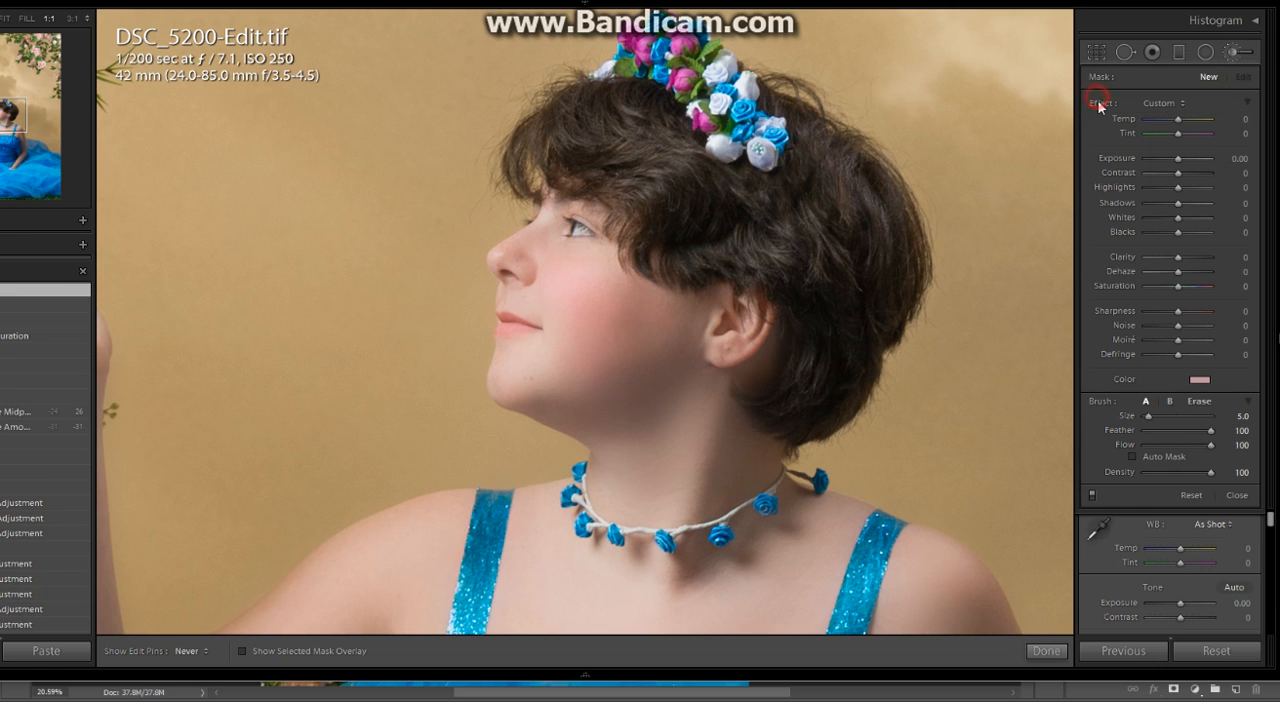
click(1187, 203)
click(1184, 257)
key(])
key(])
key(])
key(])
key(])
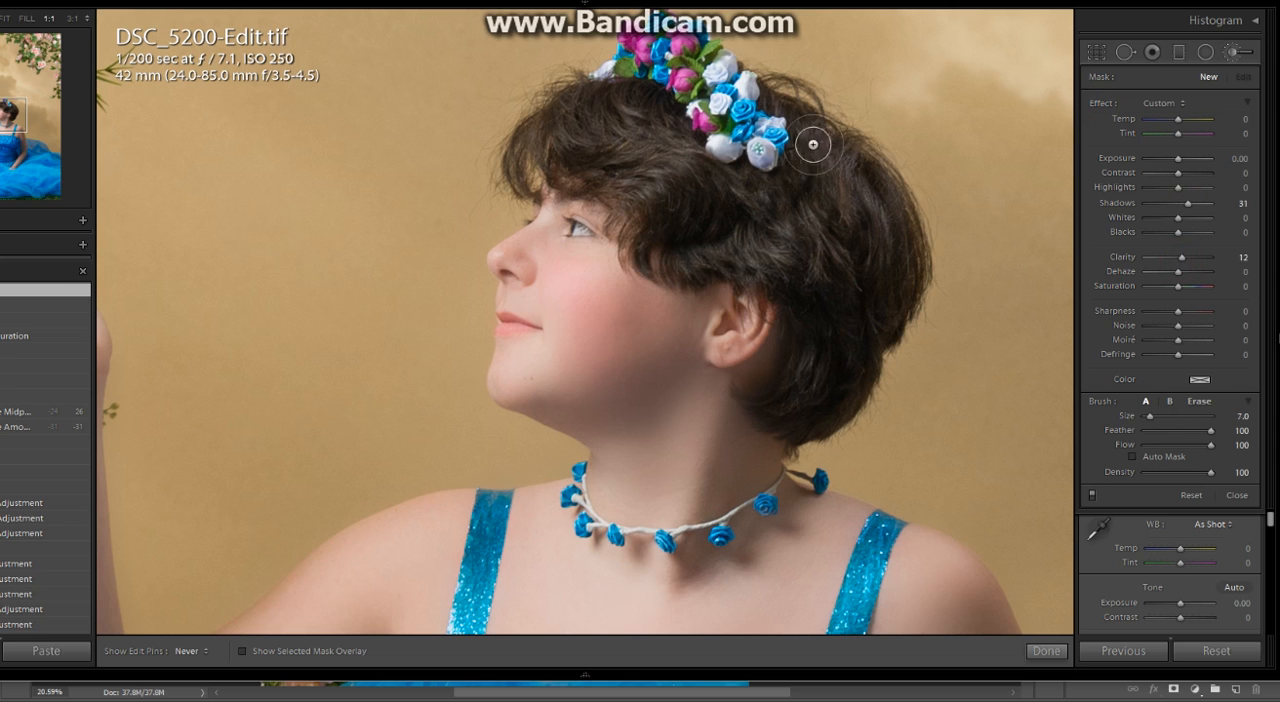
mouse_move(872, 198)
mouse_down()
mouse_move(825, 180)
mouse_move(858, 328)
mouse_move(830, 394)
mouse_move(878, 328)
mouse_move(846, 393)
mouse_move(905, 247)
mouse_move(876, 187)
mouse_move(851, 170)
mouse_up()
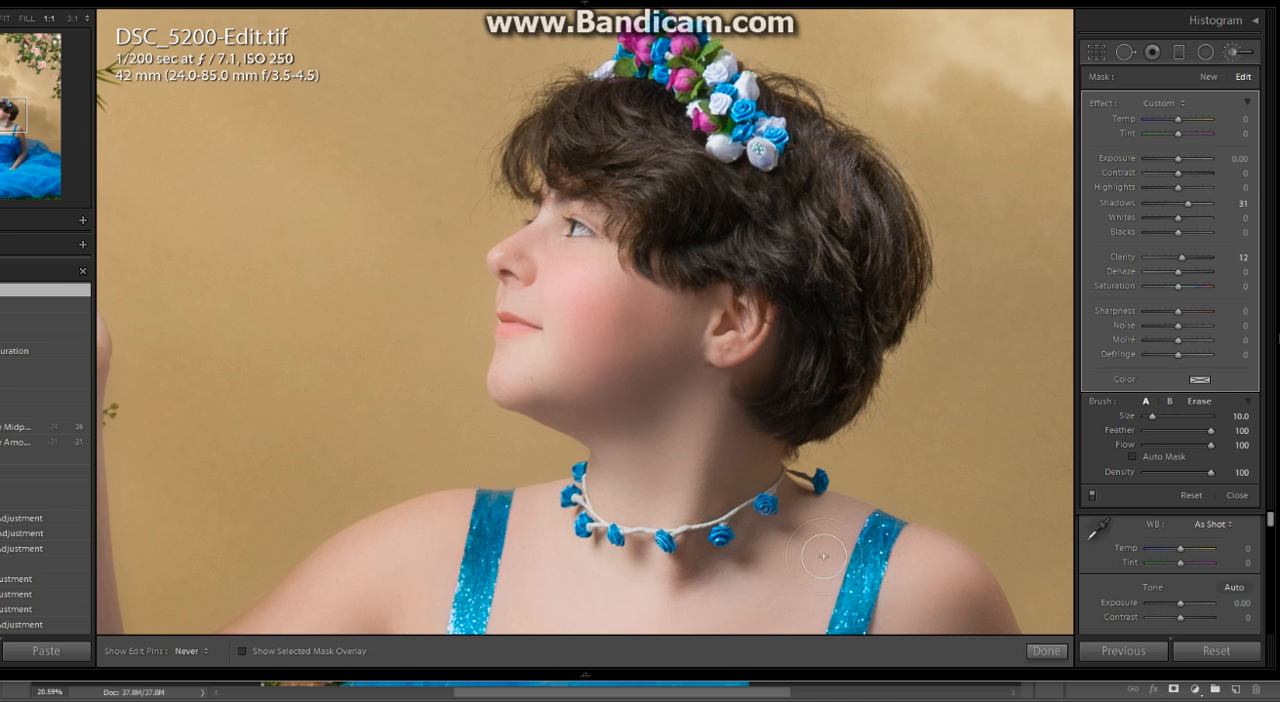
click(1046, 651)
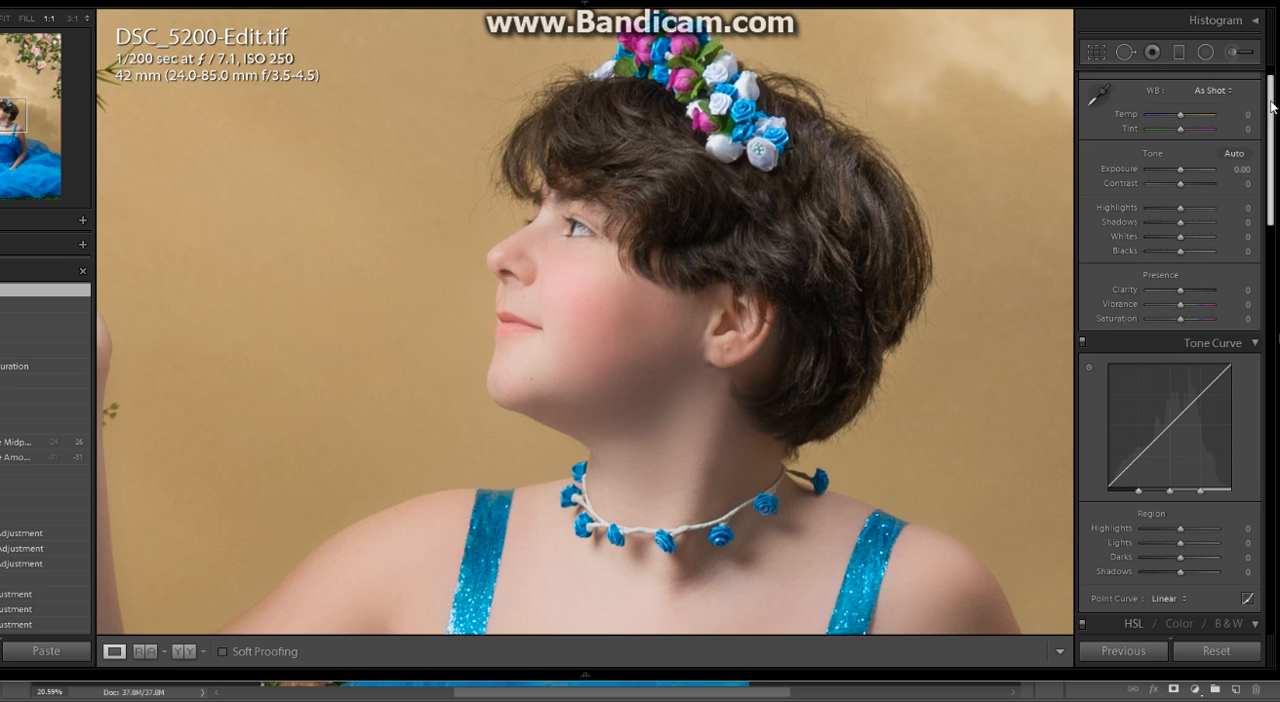
- Fit the whole photo in view and add a post-crop vignette with amount -31 and midpoint 2
click(748, 206)
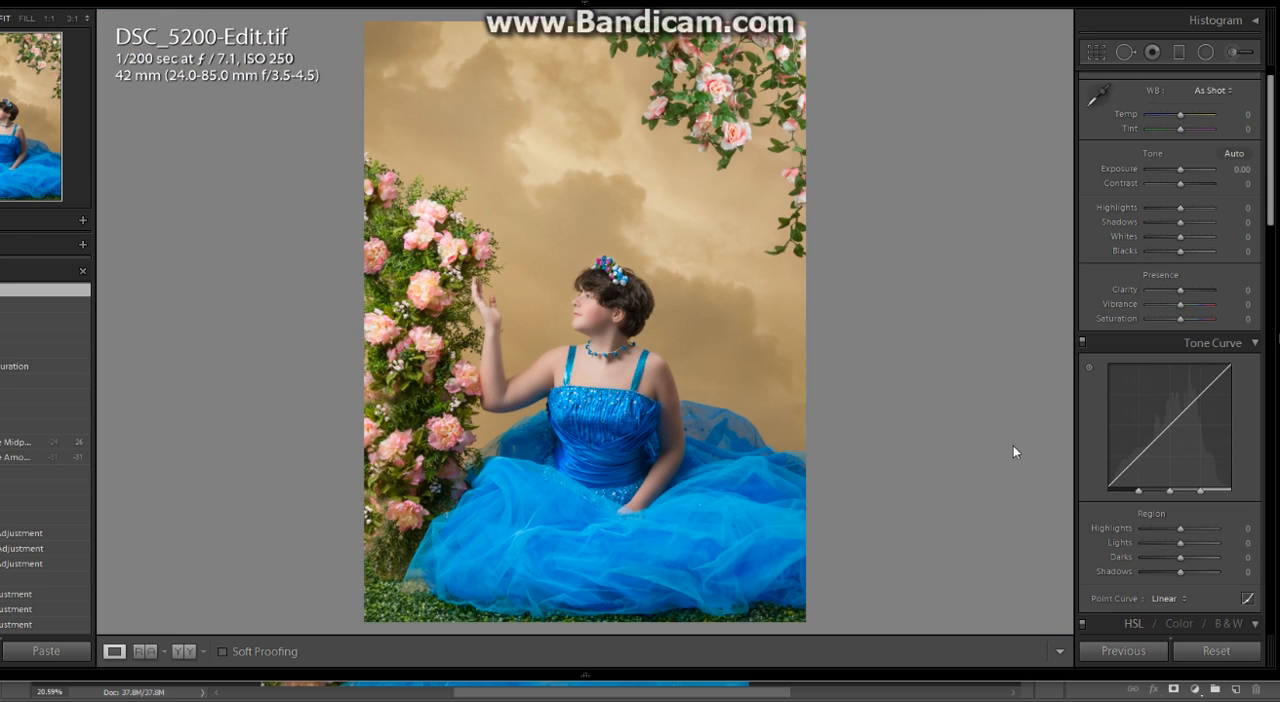
drag(1270, 166, 1270, 575)
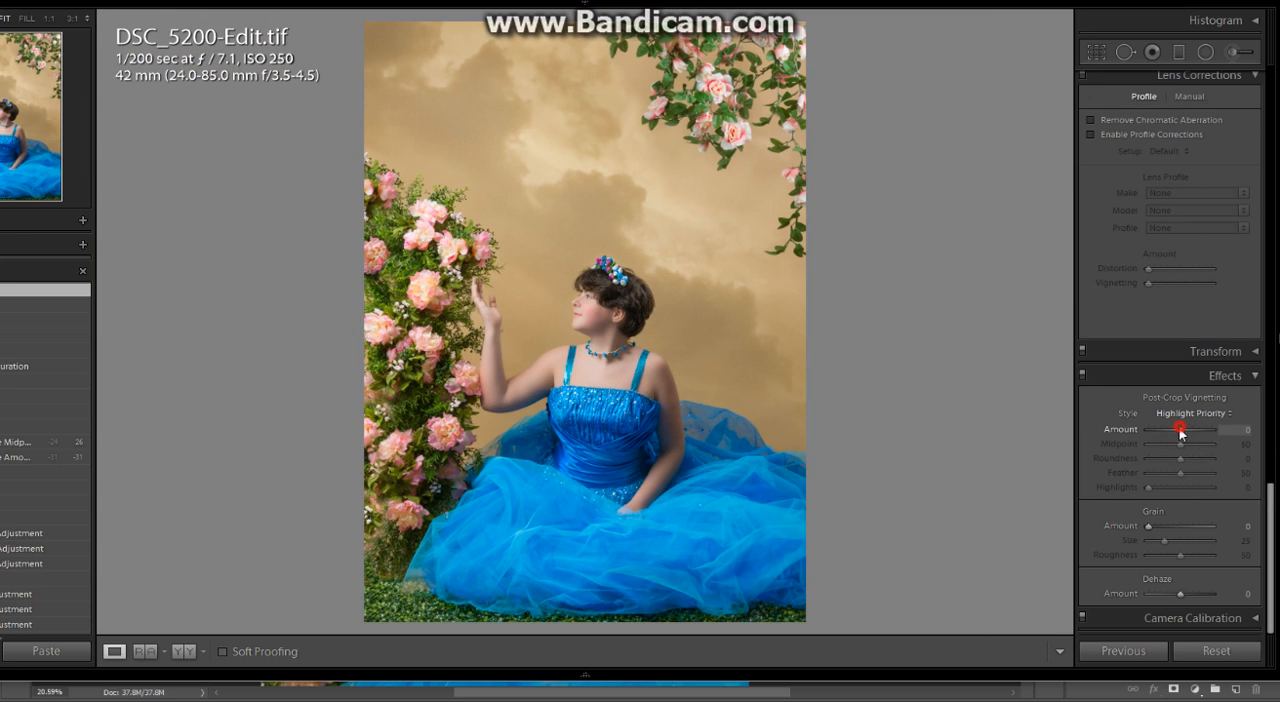
mouse_move(1180, 429)
mouse_down()
mouse_move(1146, 452)
mouse_move(1151, 429)
mouse_move(1175, 431)
mouse_up()
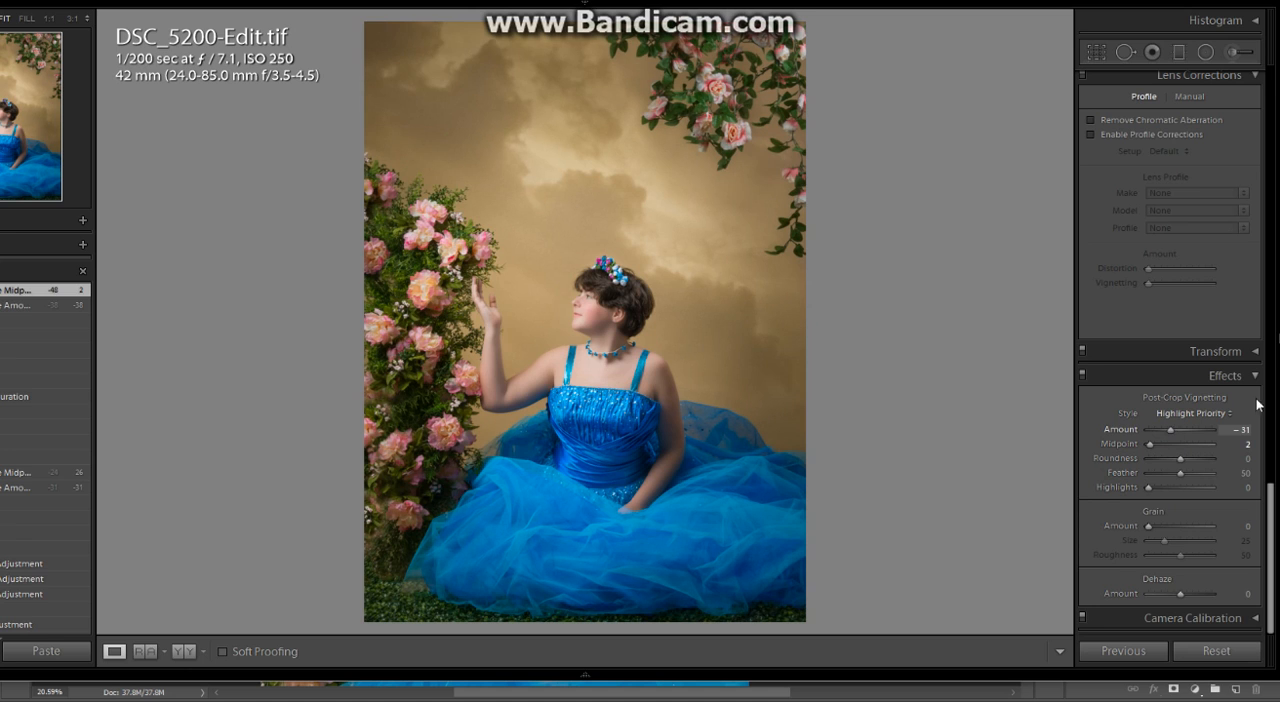
- Set the photo's global vibrance to +21, saturation to +10 and shadows to +33
drag(1268, 512, 1256, 107)
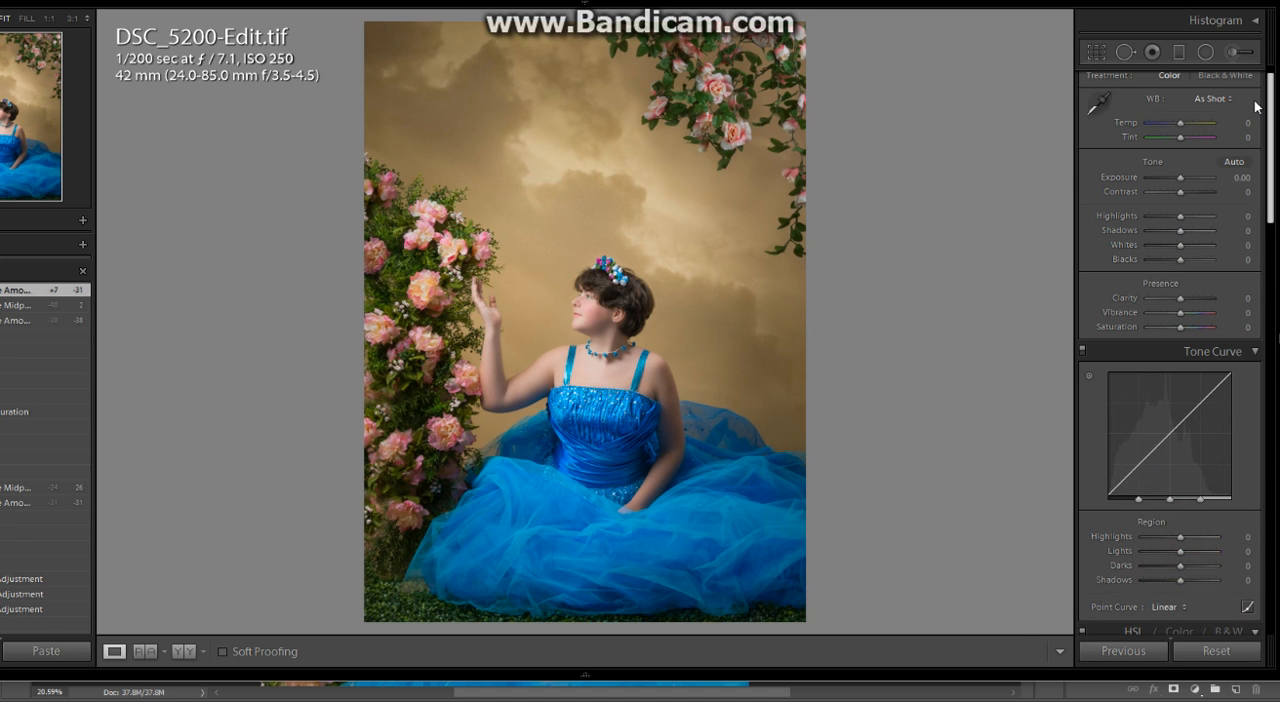
click(1181, 313)
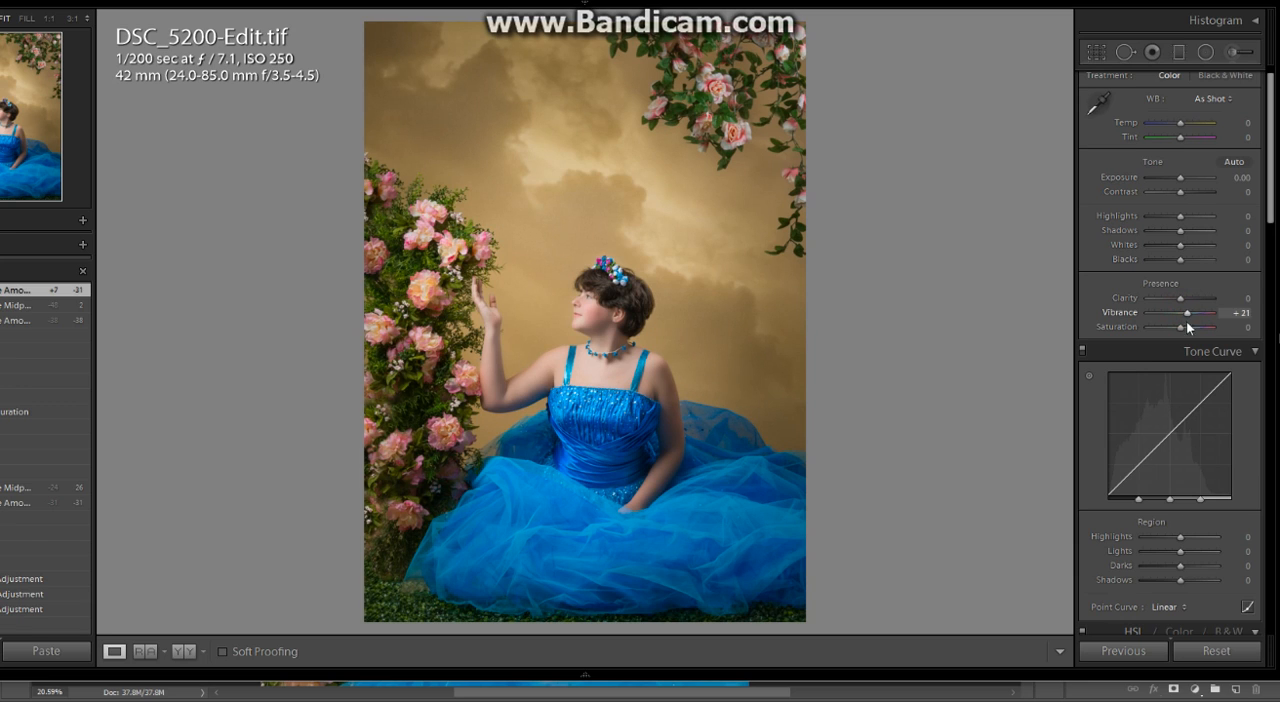
drag(1181, 328, 1184, 328)
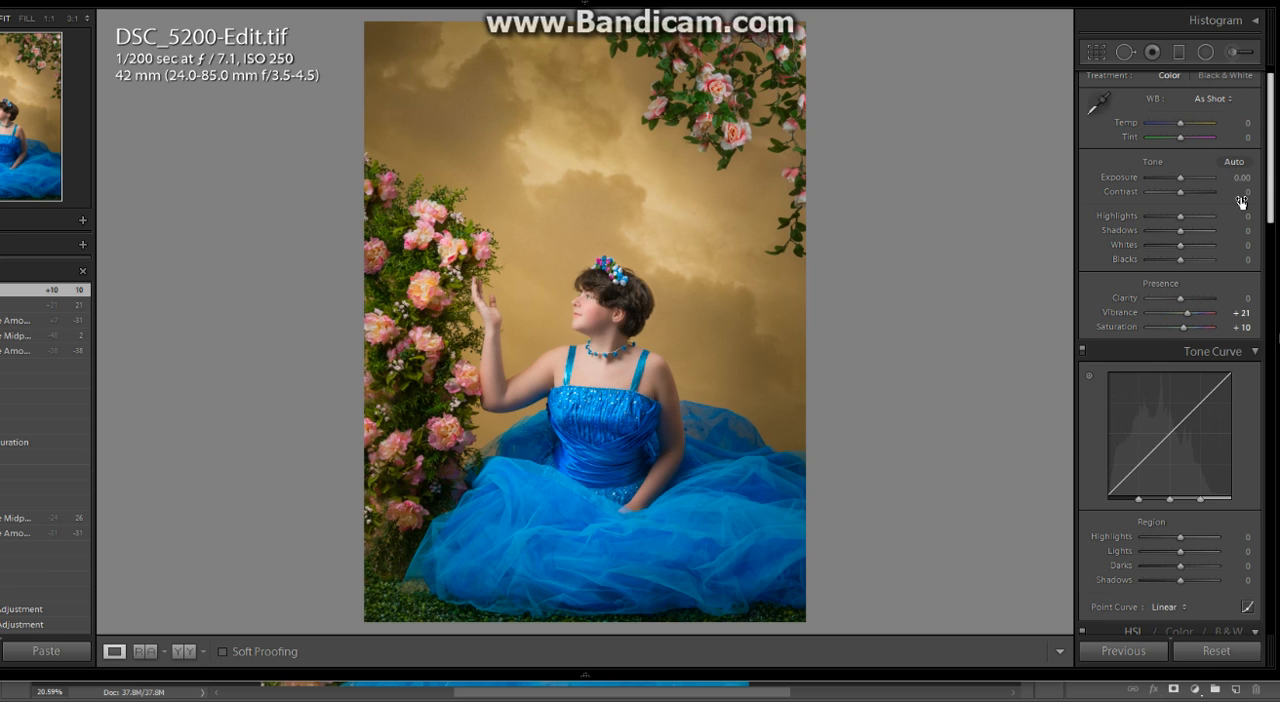
drag(1180, 230, 1191, 231)
- Paint clarity 79 over the blue dress's skirt with a new, reset Adjustment Brush at size 14.0
click(1235, 56)
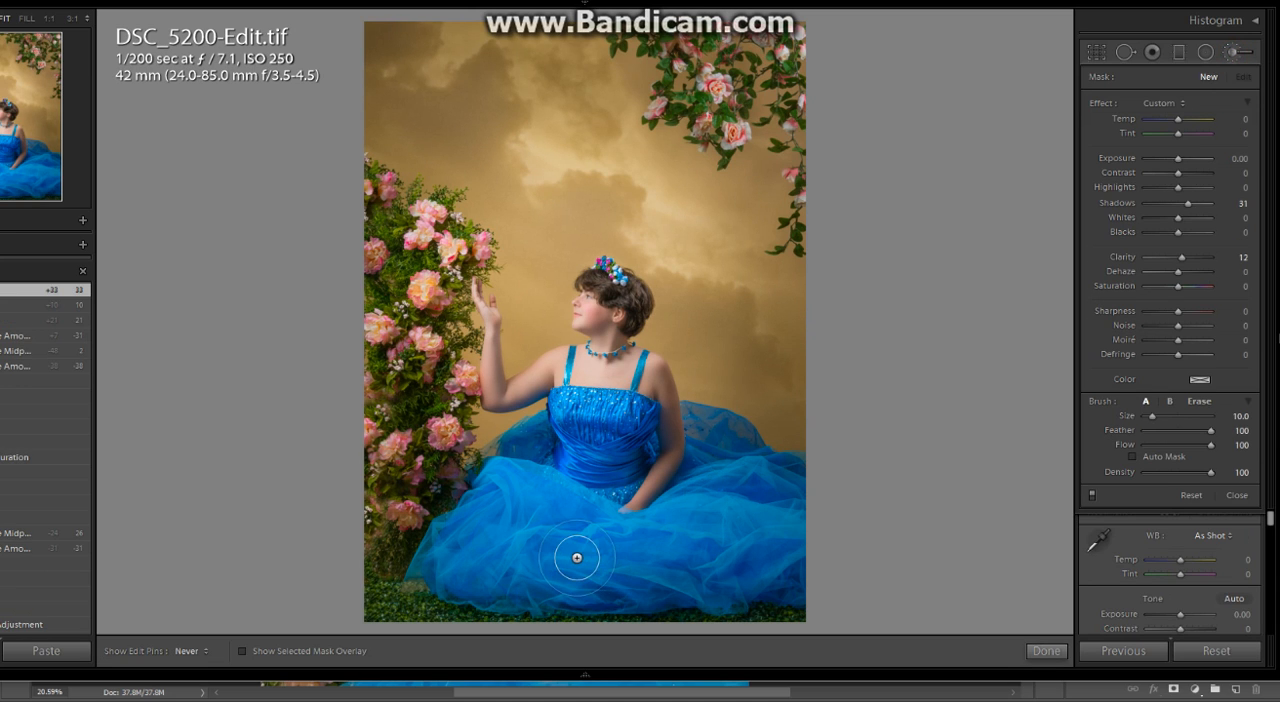
double_click(1100, 103)
click(1179, 256)
click(1191, 257)
click(1203, 257)
mouse_move(536, 495)
mouse_down()
mouse_move(534, 544)
mouse_move(497, 567)
mouse_move(479, 557)
mouse_move(564, 575)
mouse_move(585, 565)
mouse_move(569, 535)
mouse_move(574, 464)
mouse_move(597, 434)
mouse_move(564, 499)
mouse_move(628, 554)
mouse_move(692, 508)
mouse_move(750, 501)
mouse_move(729, 462)
mouse_move(768, 509)
mouse_move(775, 549)
mouse_move(744, 561)
mouse_move(907, 579)
mouse_up()
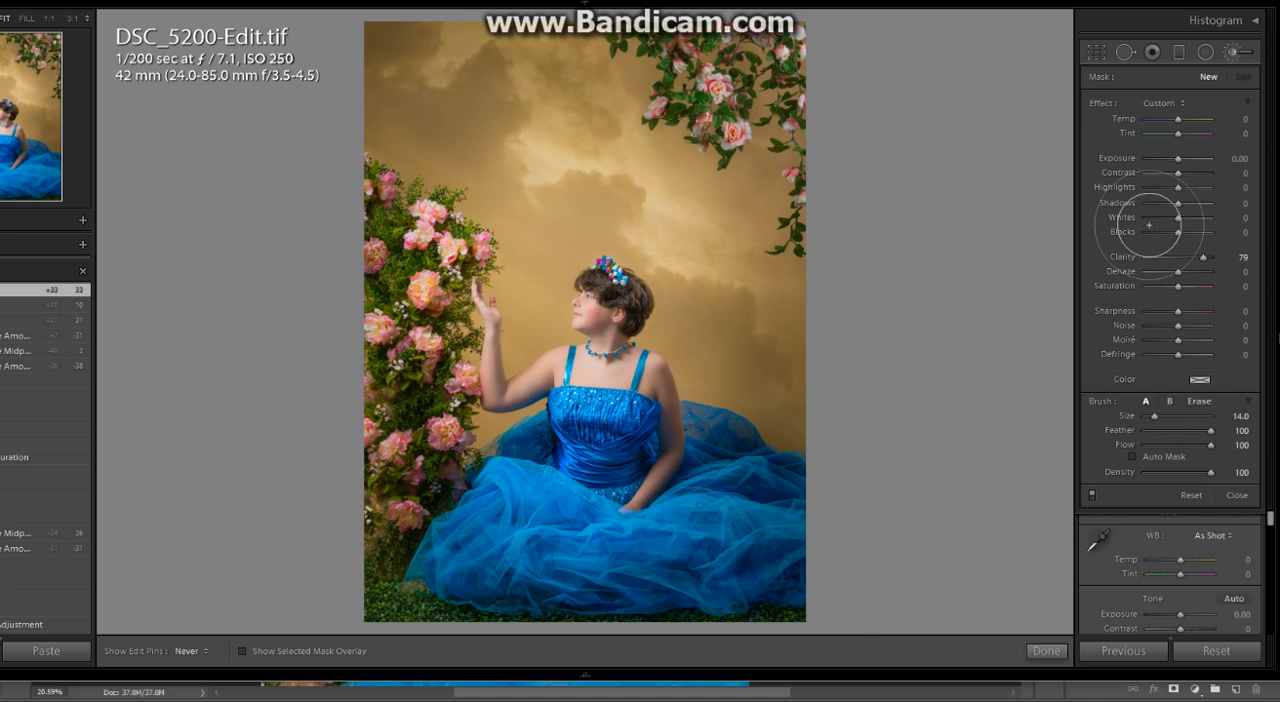
- Set the skirt brush adjustment to highlights 71, shadows 43 and dehaze 36, and finish the brush edit
mouse_move(1178, 205)
mouse_down()
mouse_move(1191, 205)
mouse_move(1178, 188)
mouse_move(1201, 187)
mouse_up()
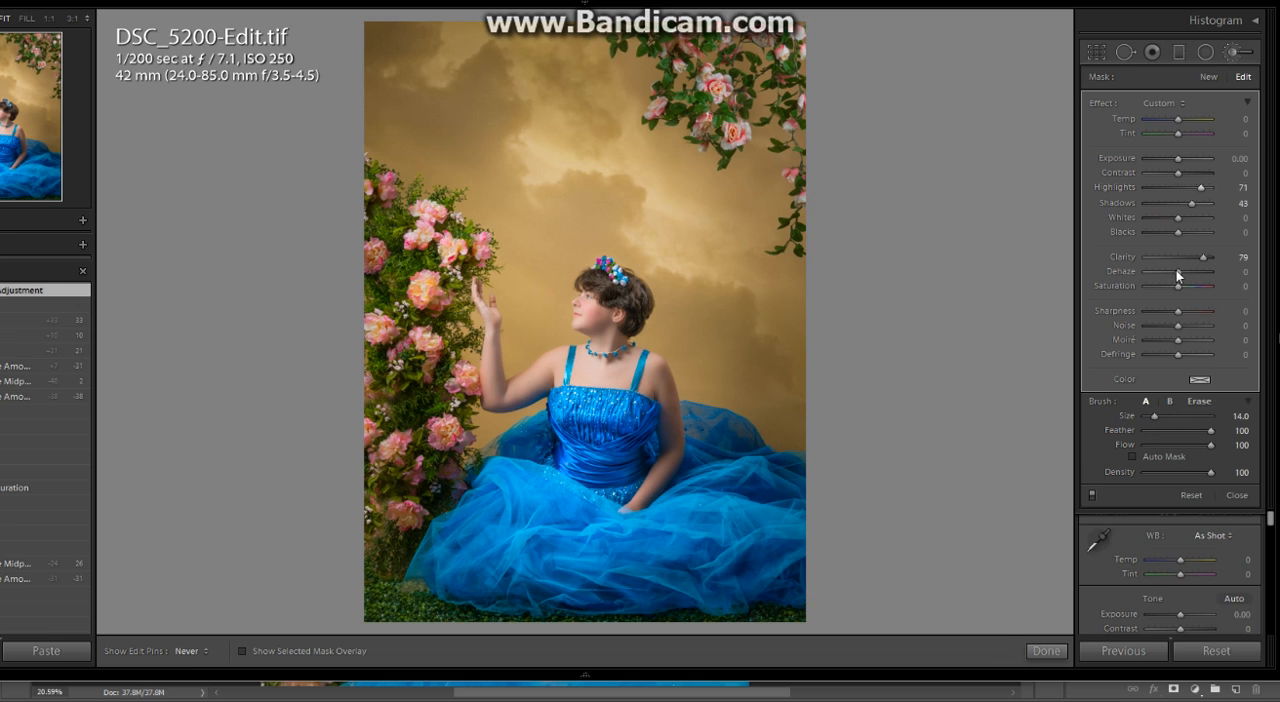
drag(1177, 272, 1193, 275)
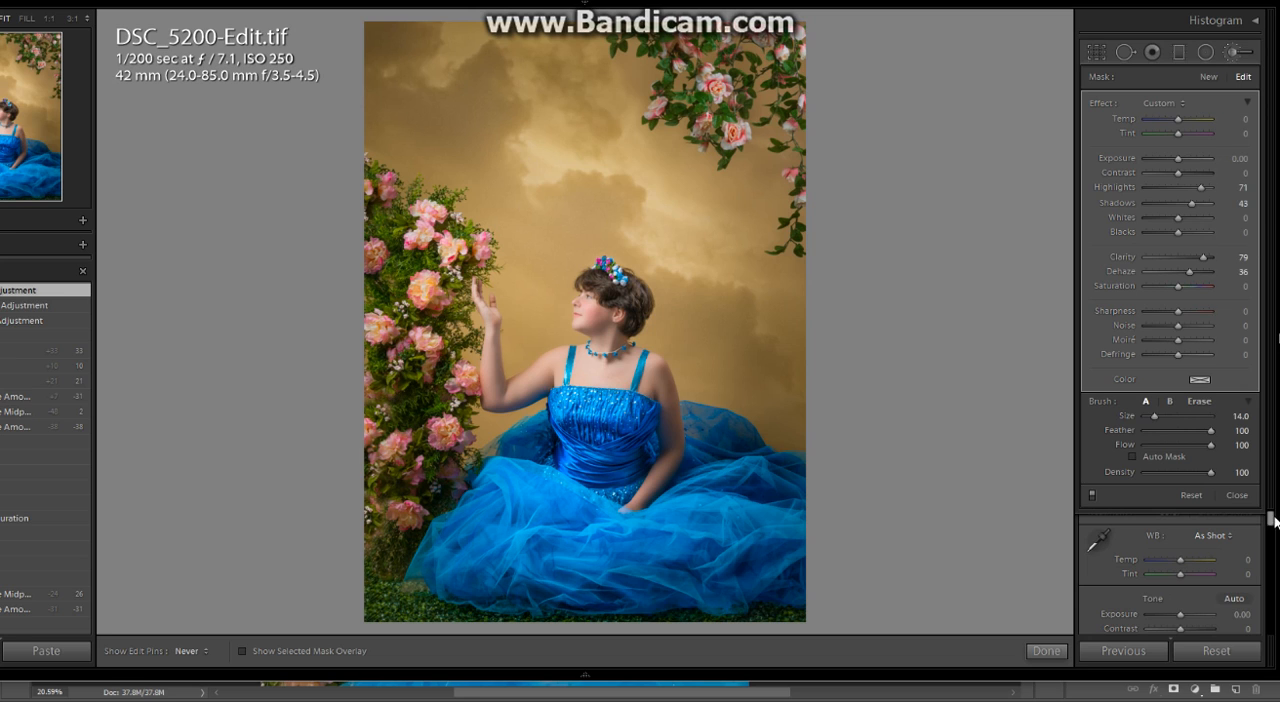
drag(1272, 520, 1268, 543)
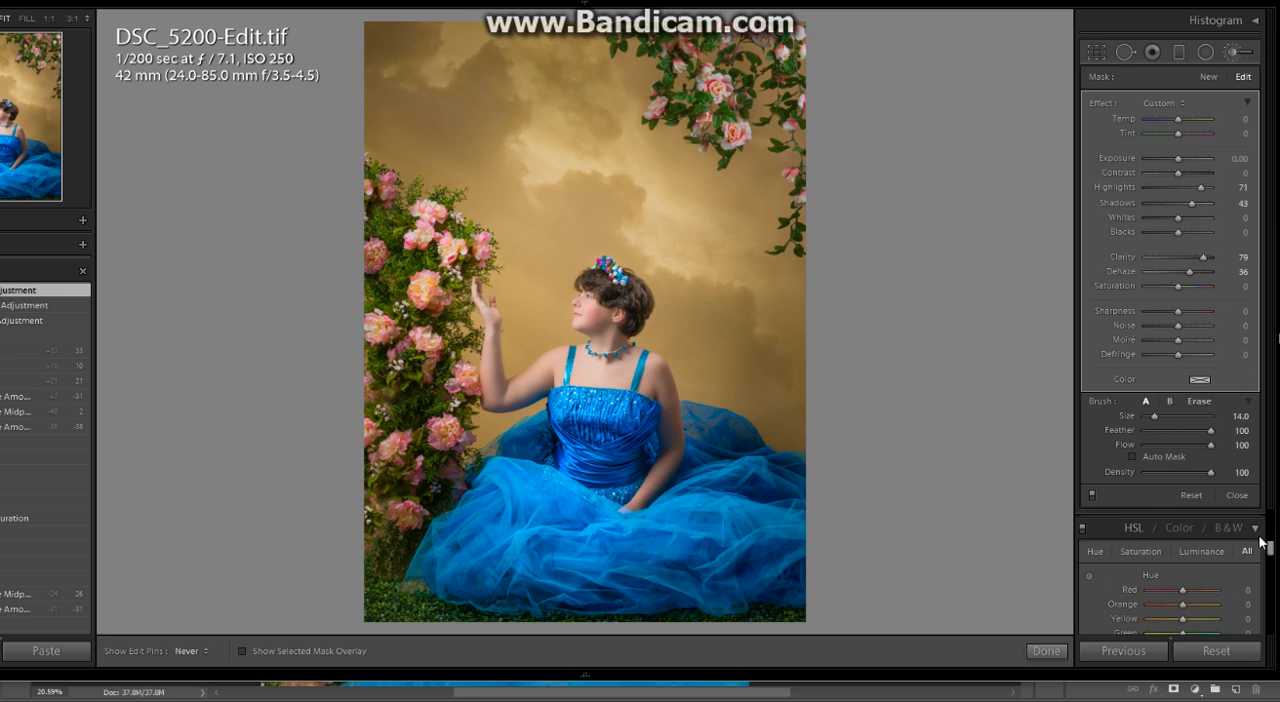
click(1047, 651)
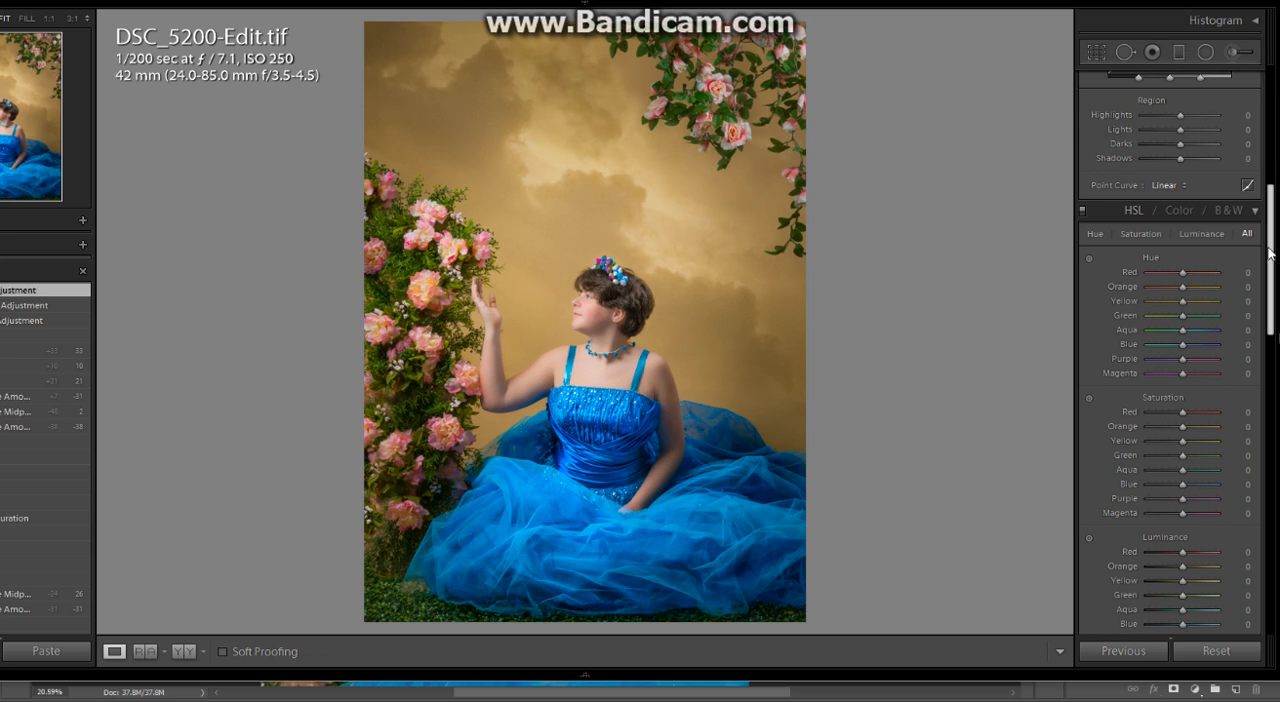
- Soften the post-crop vignette by setting its amount to -21
drag(1271, 255, 1267, 490)
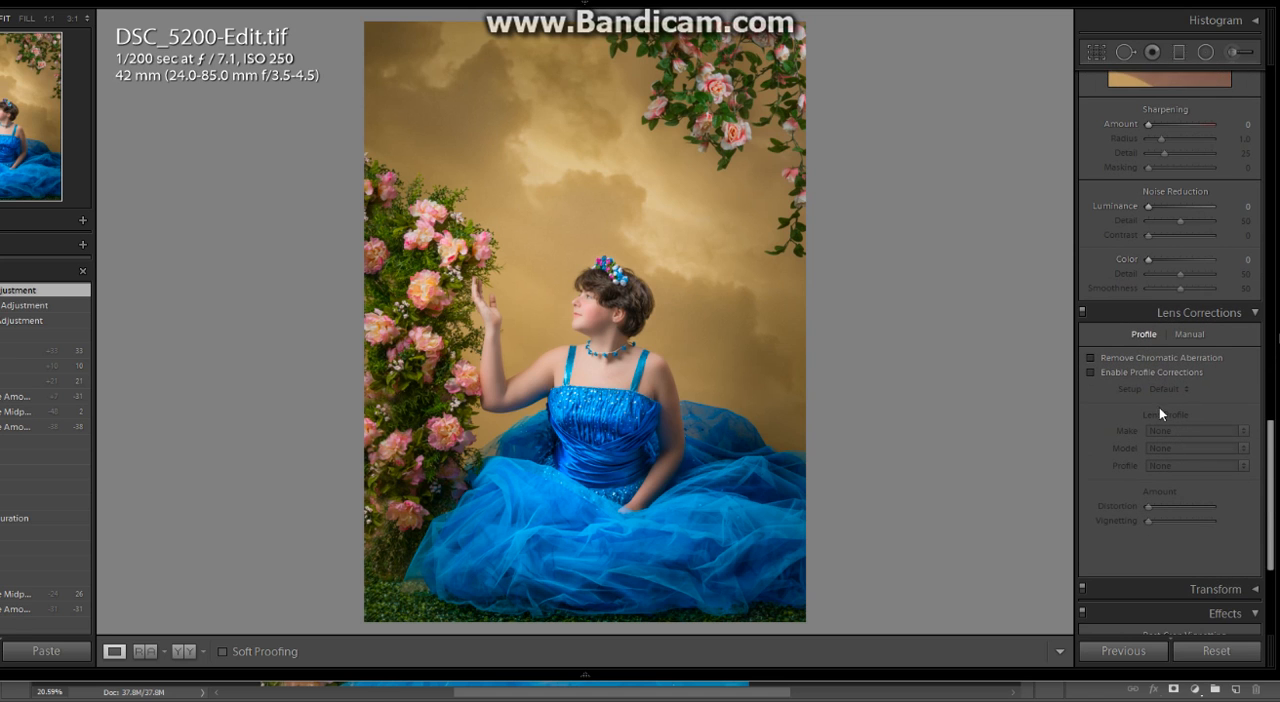
drag(1267, 441, 1270, 514)
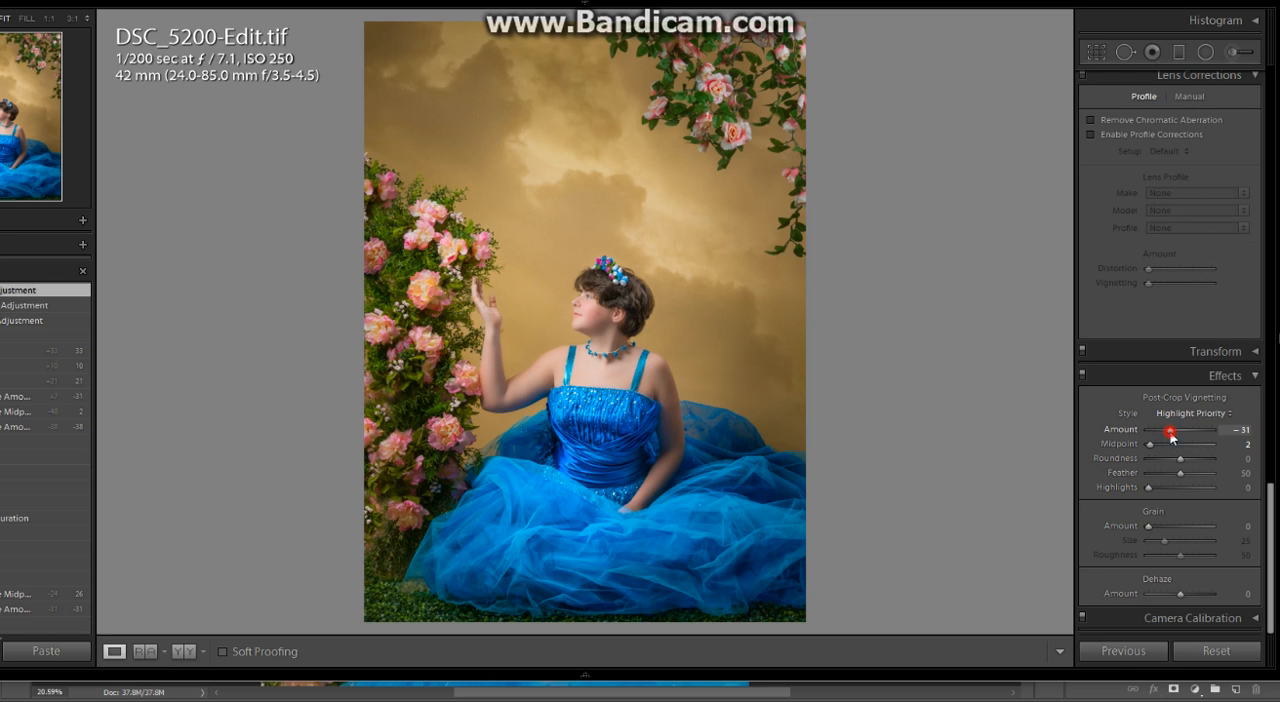
drag(1172, 436, 1173, 432)
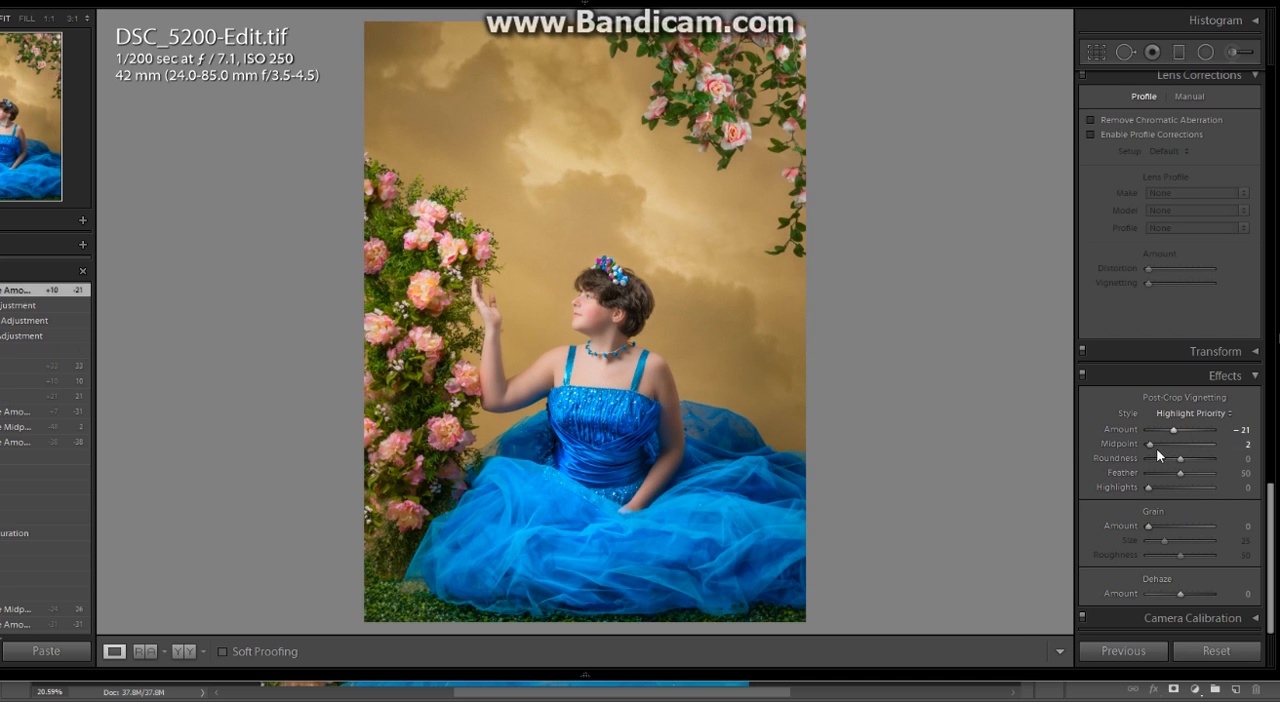